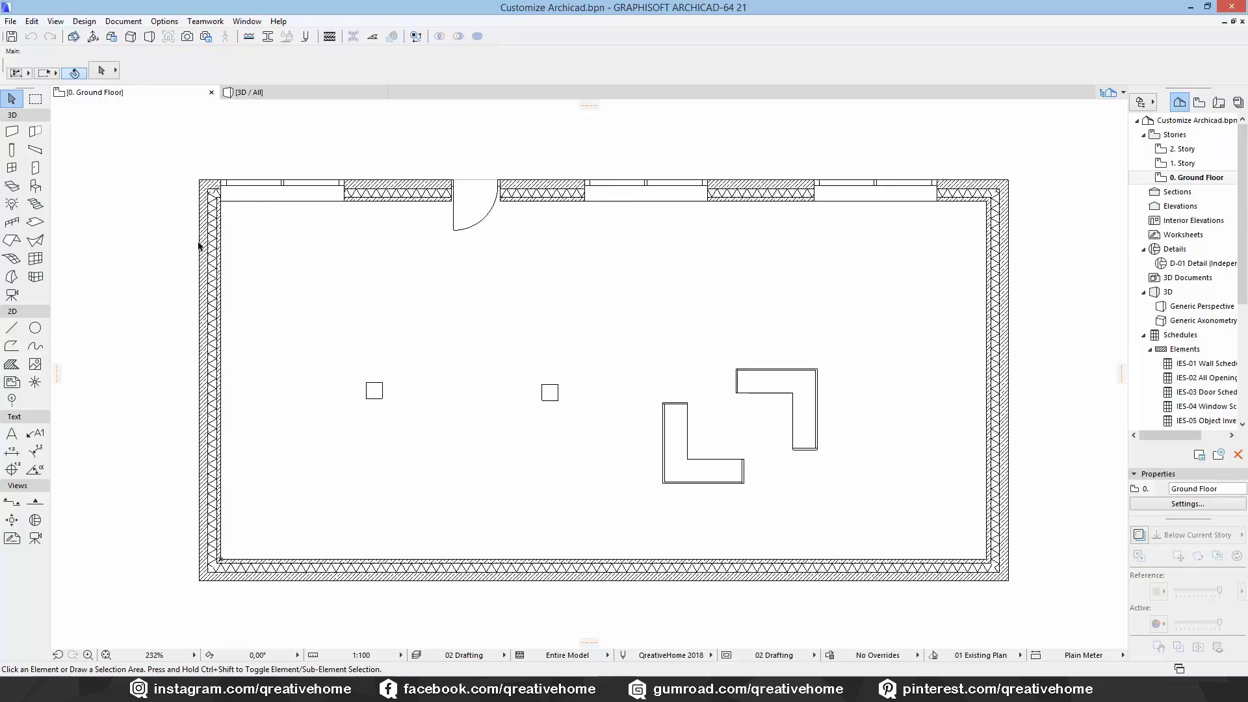
Step: Look through the existing Fire Plan, Structural Plan and Site Plan combinations without changing anything
left_click(725, 655)
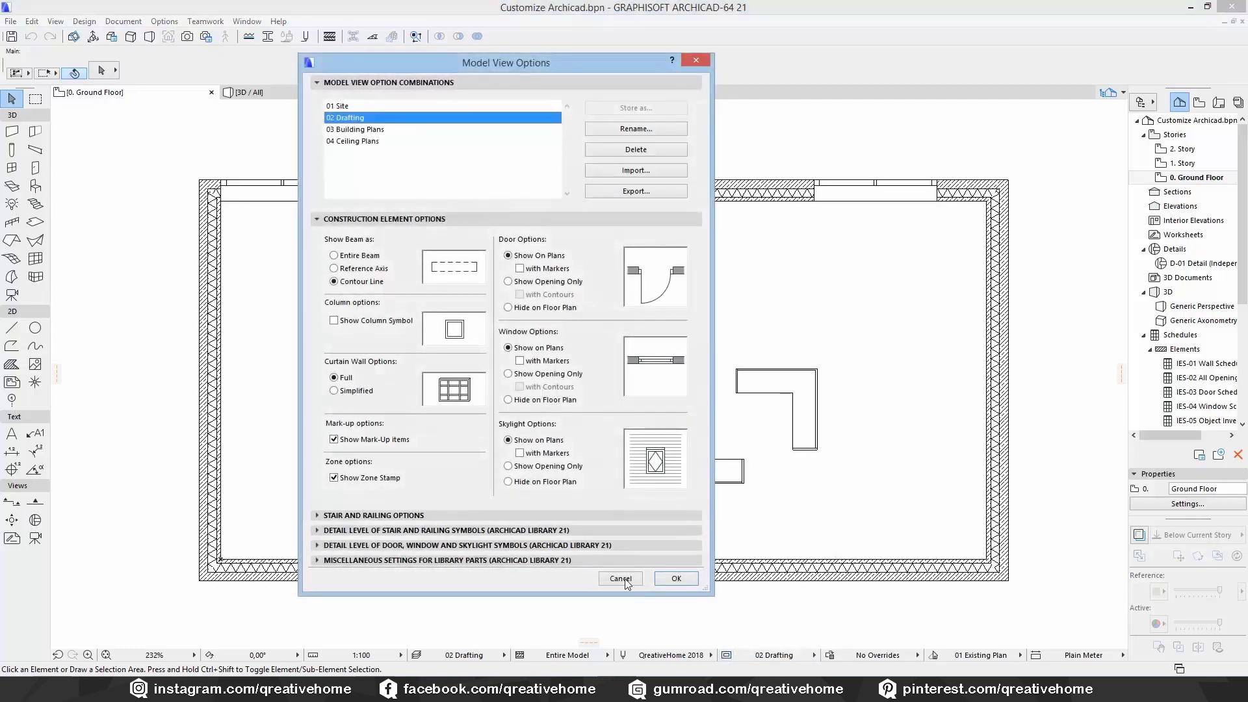
left_click(621, 579)
left_click(829, 656)
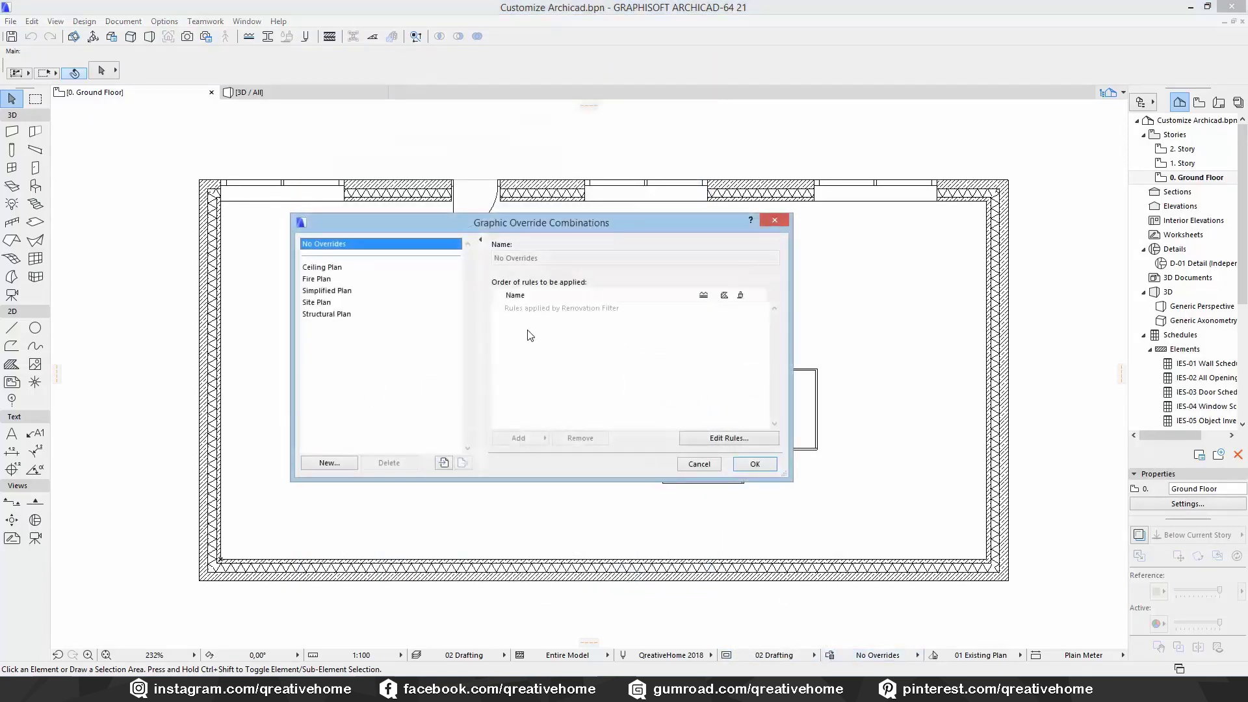
left_click(361, 278)
left_click(349, 313)
left_click(348, 301)
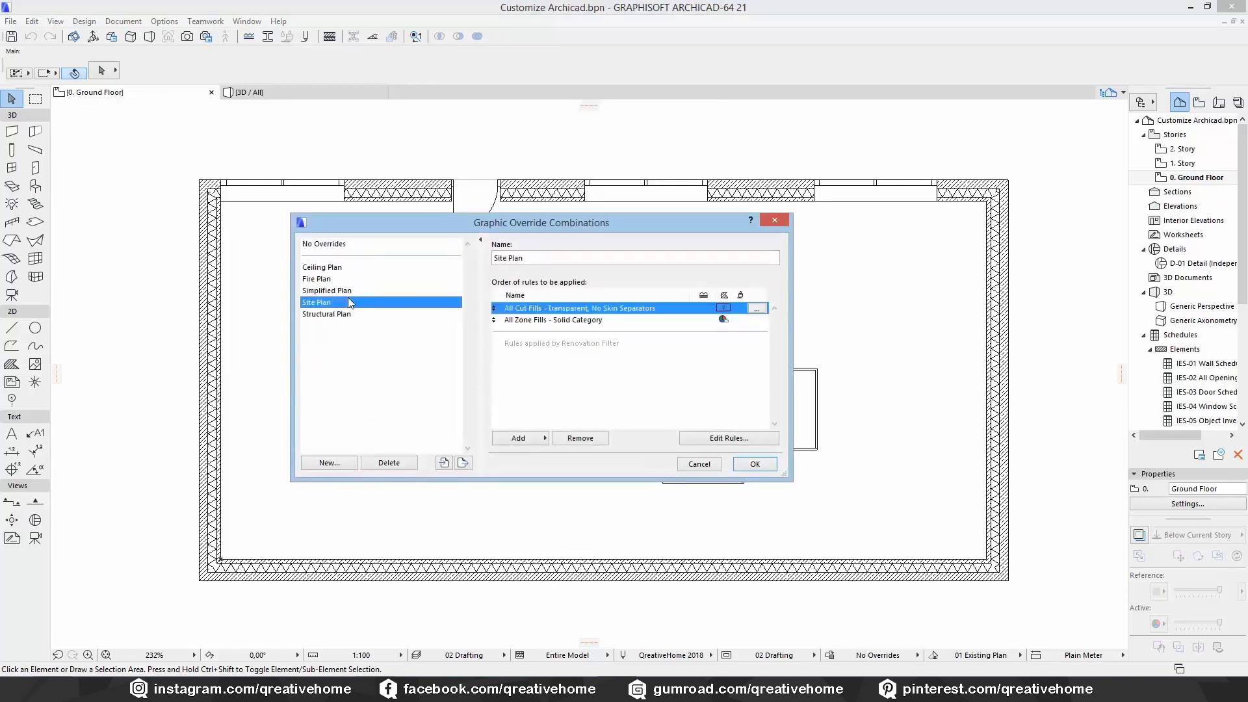
left_click(350, 279)
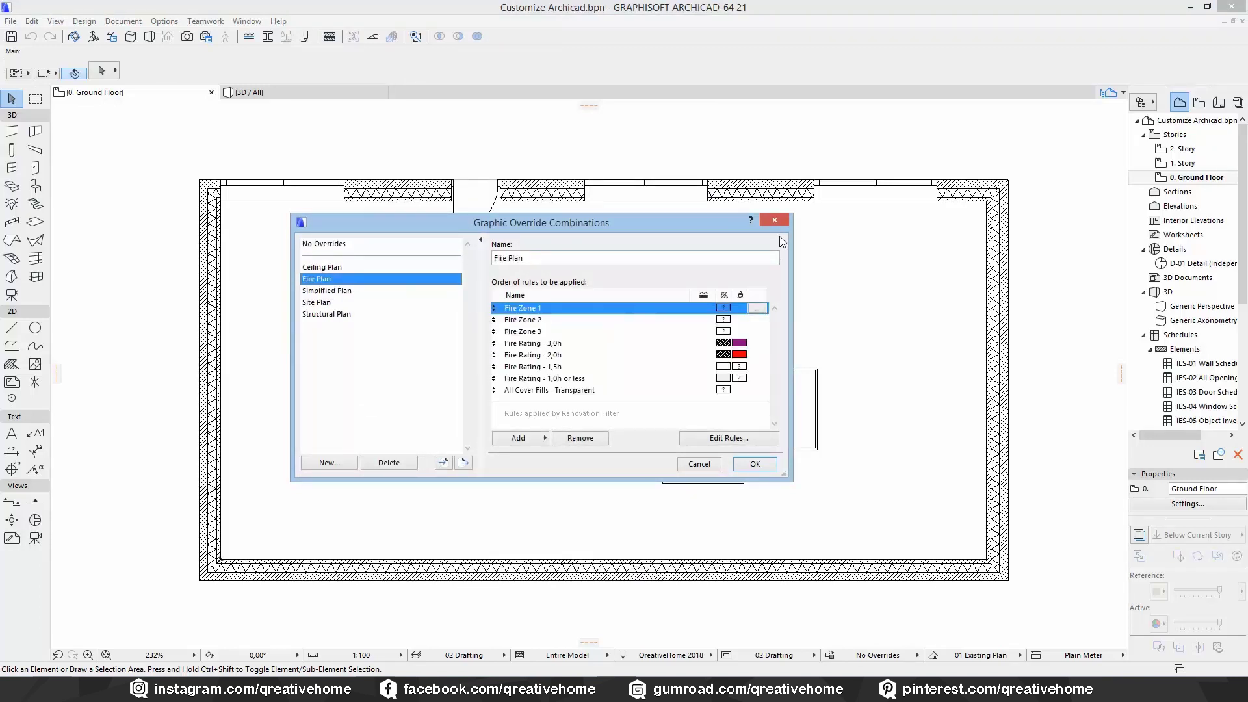
left_click(774, 220)
Step: Reopen Graphic Override Combinations from the menu and status bar, reviewing the Fire Plan rules
left_click(123, 22)
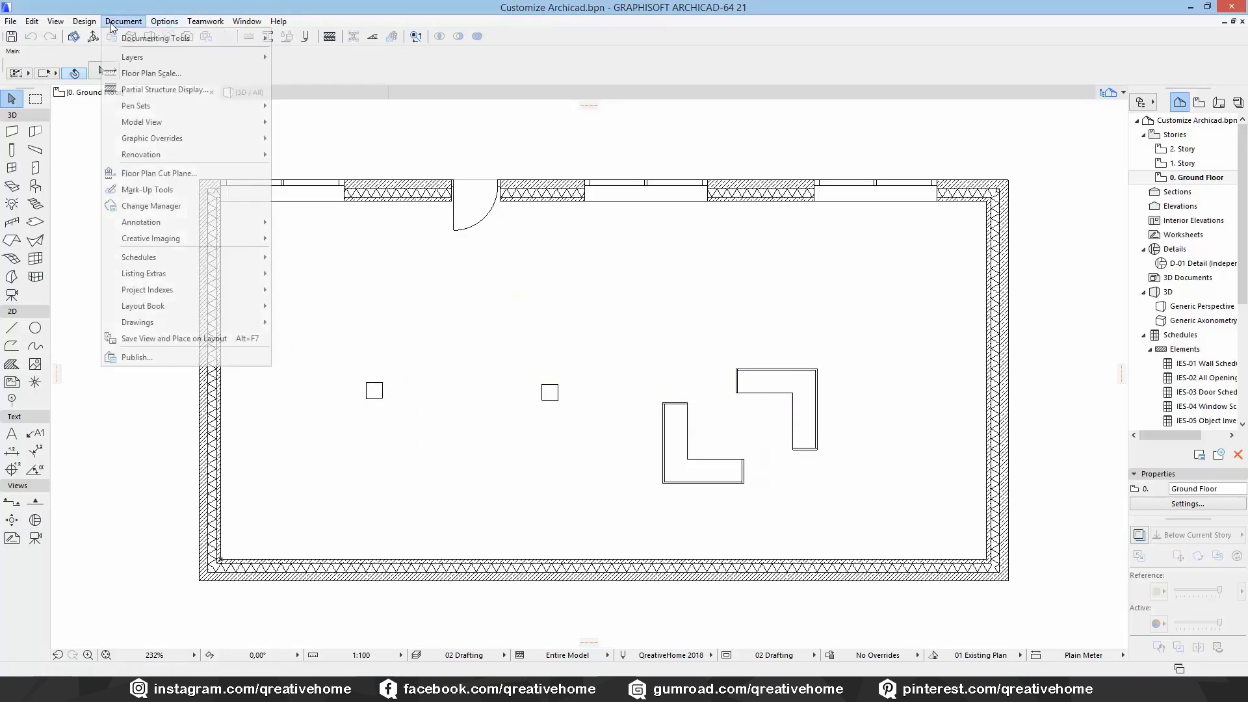
mouse_move(201, 135)
left_click(314, 138)
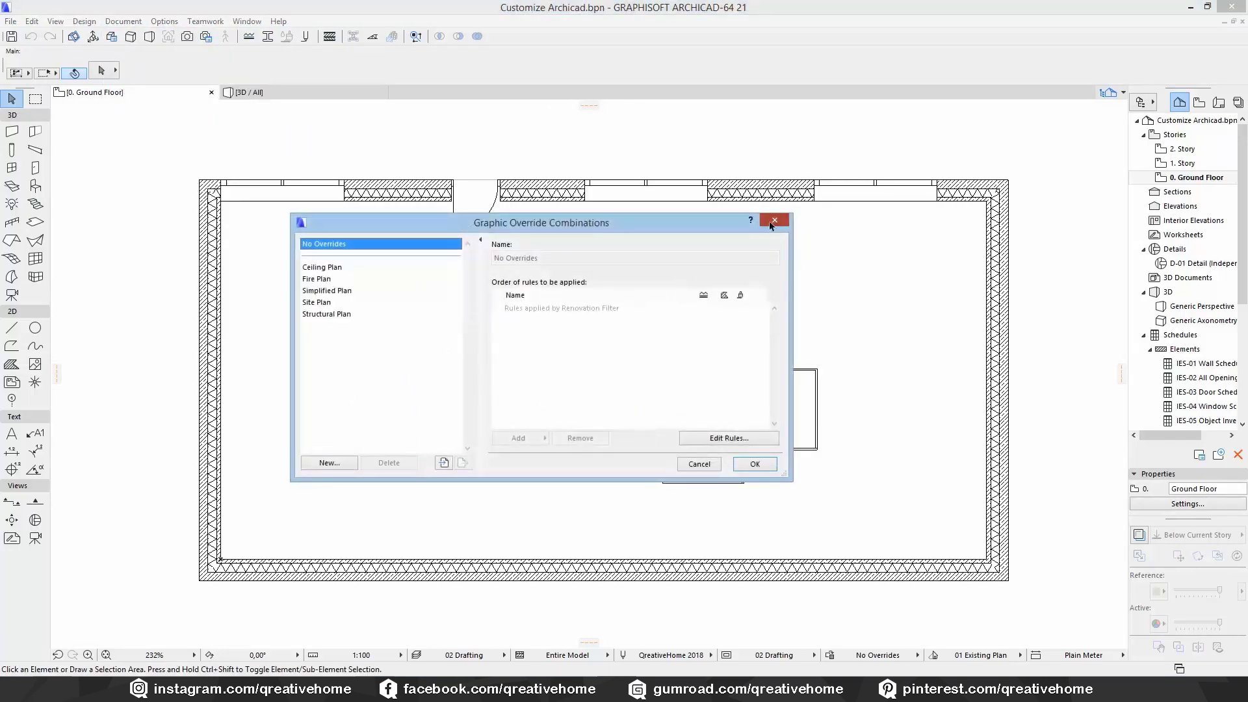
left_click(772, 224)
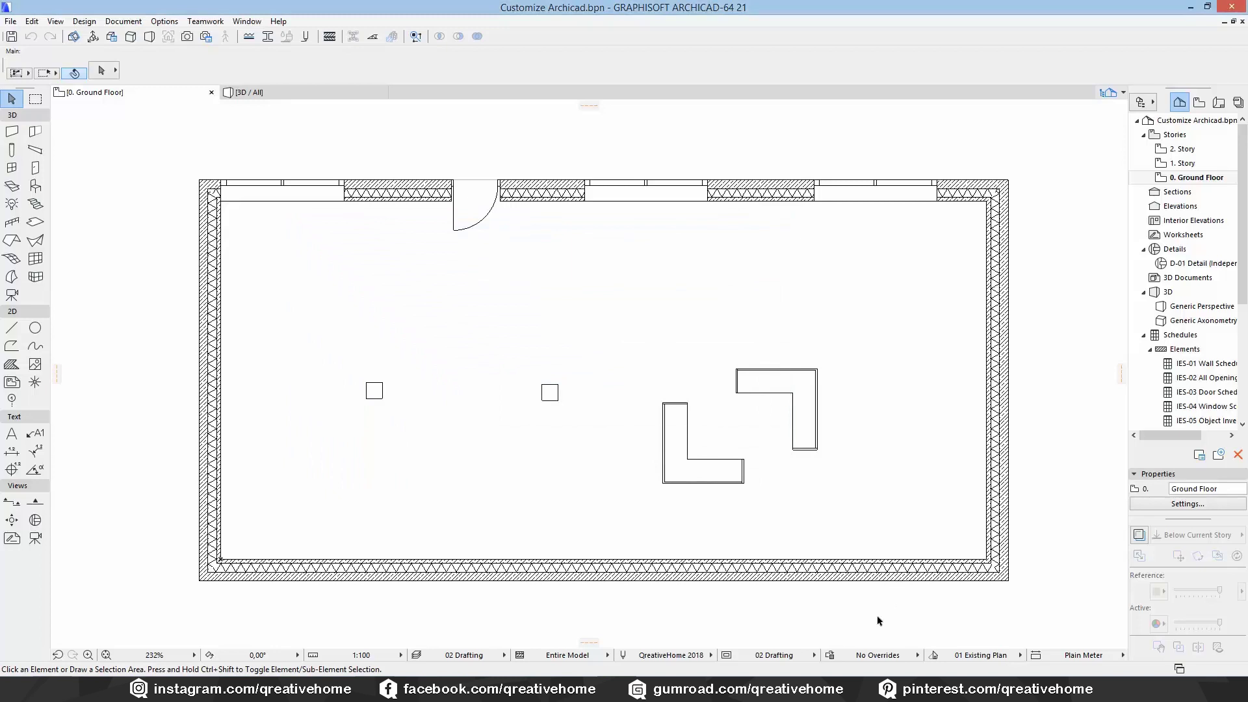
left_click(878, 655)
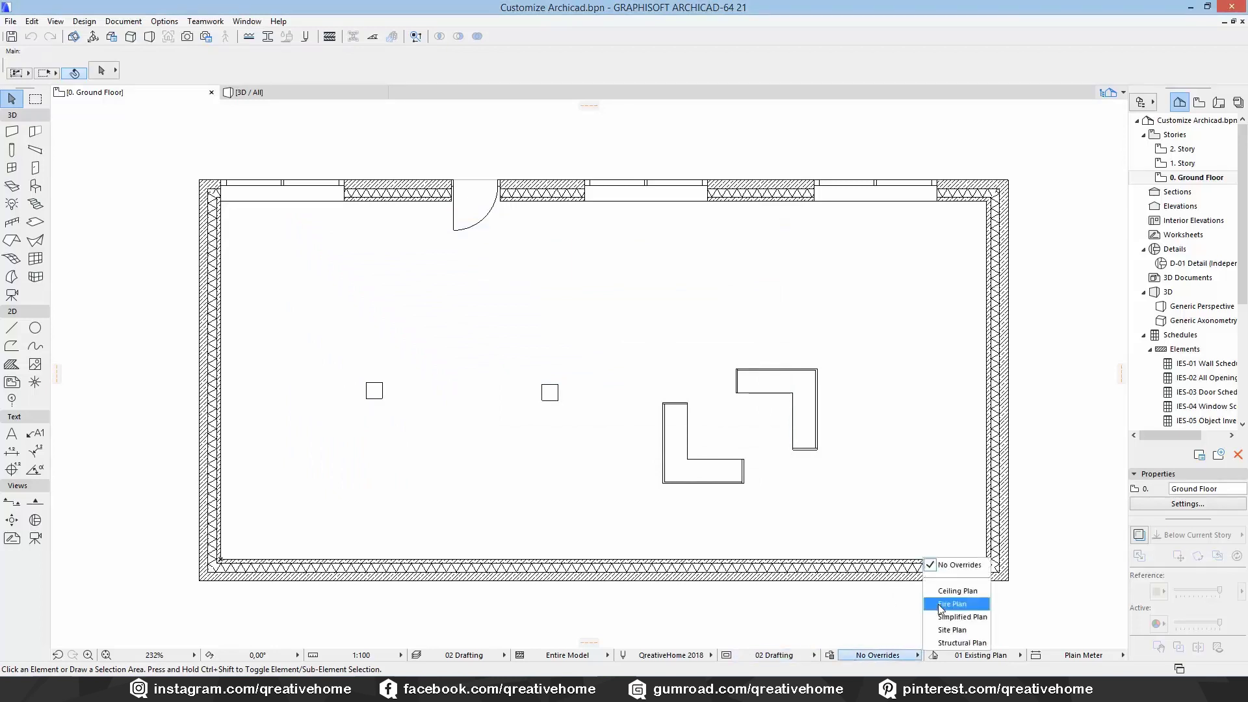
left_click(838, 654)
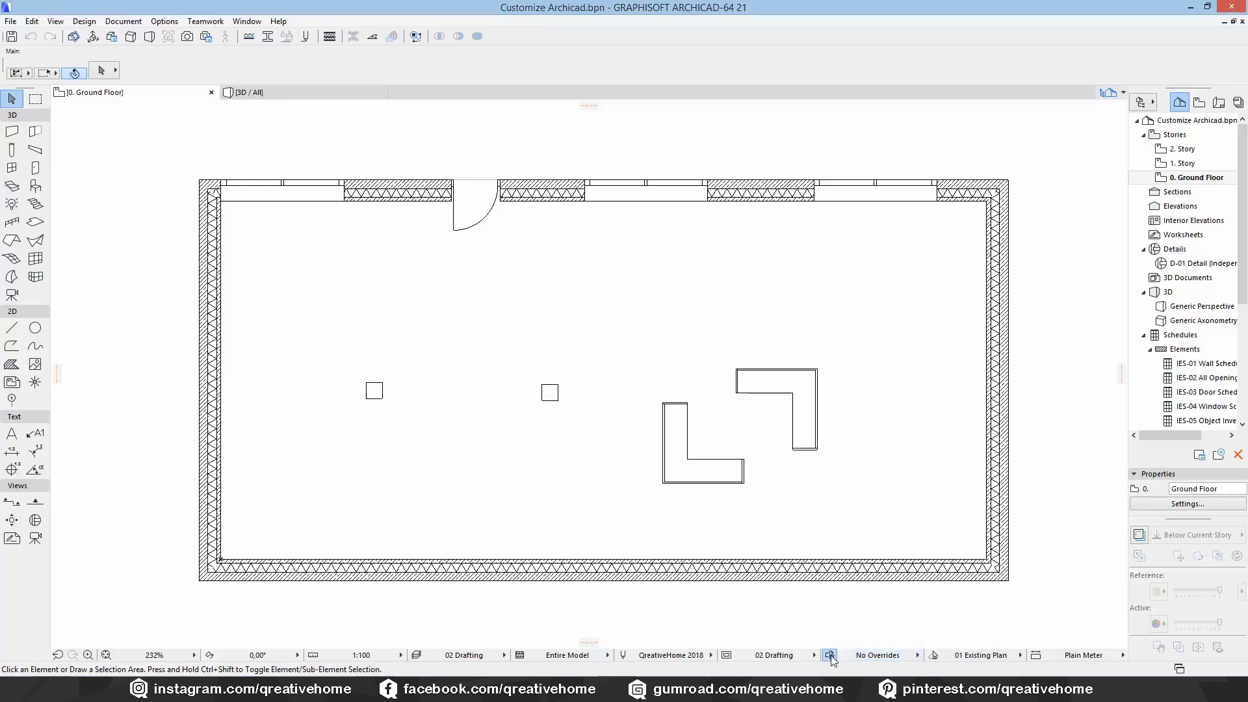
left_click(336, 278)
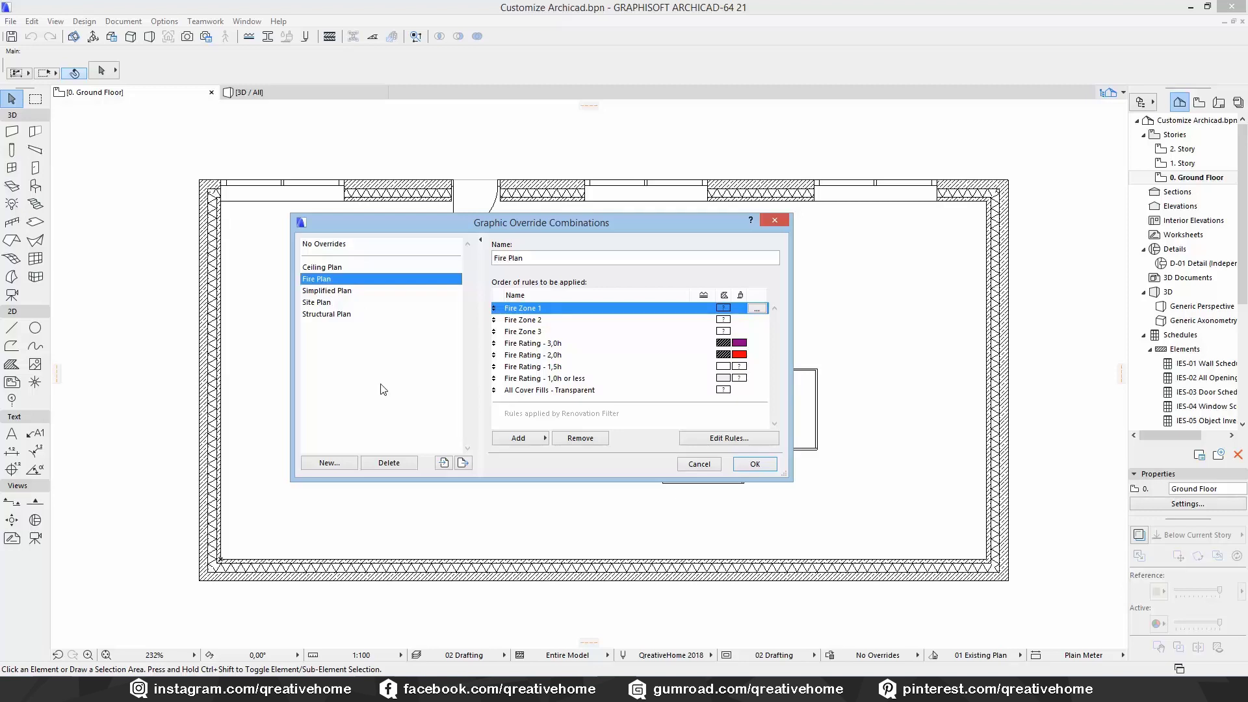
Step: Create a new combination named 'Black Structures' and bring up its list of rules
left_click(329, 462)
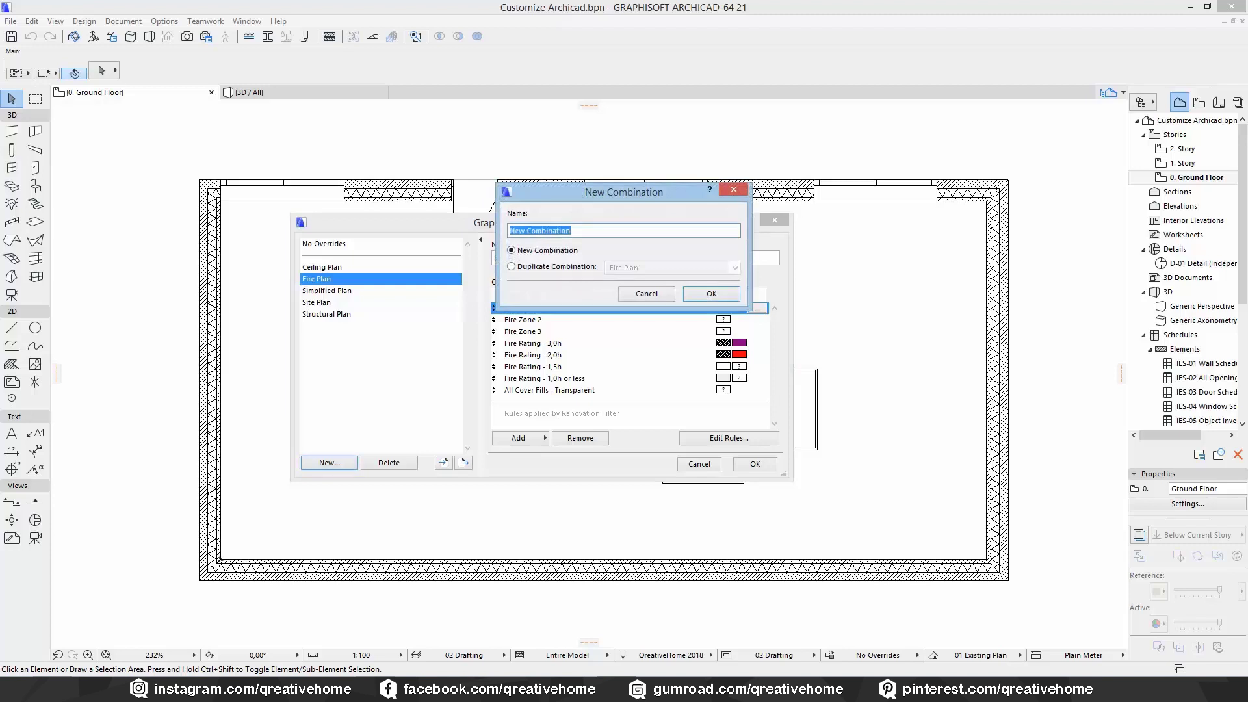
type("Black Structures")
left_click(699, 295)
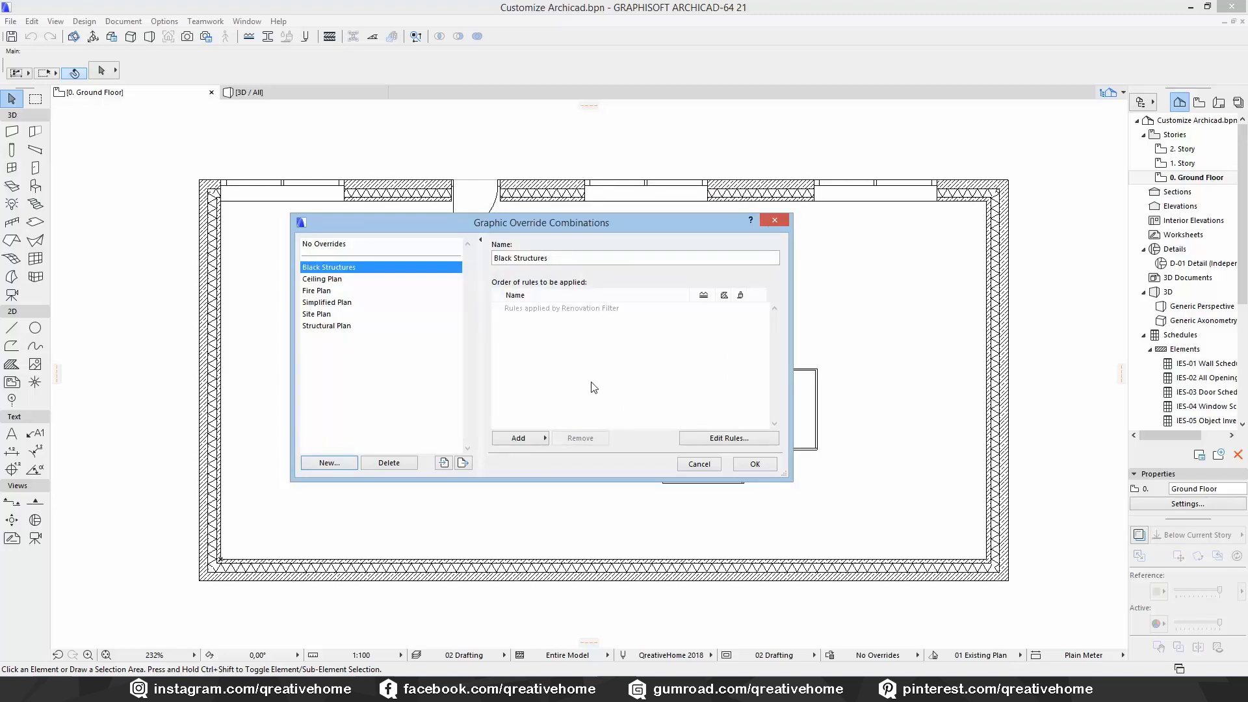
left_click(516, 440)
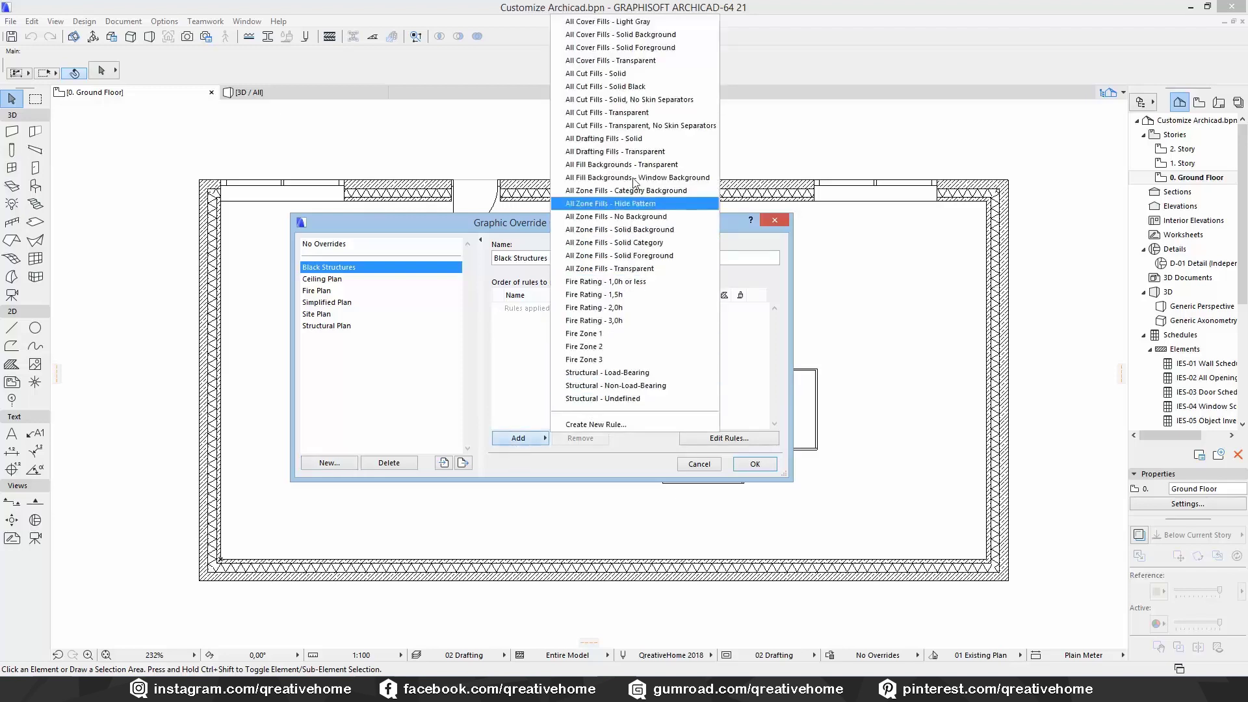
Step: Add the All Cut Fills - Solid, No Skin Separators rule and apply Black Structures
left_click(625, 99)
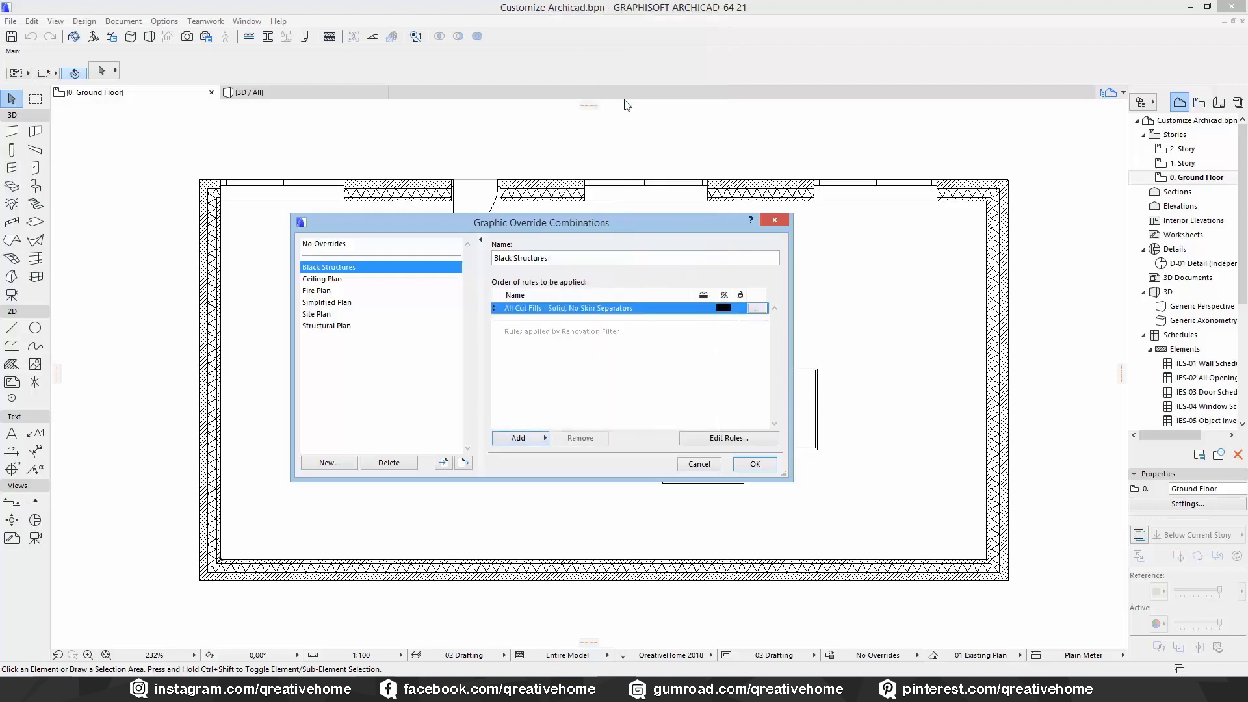
left_click(761, 467)
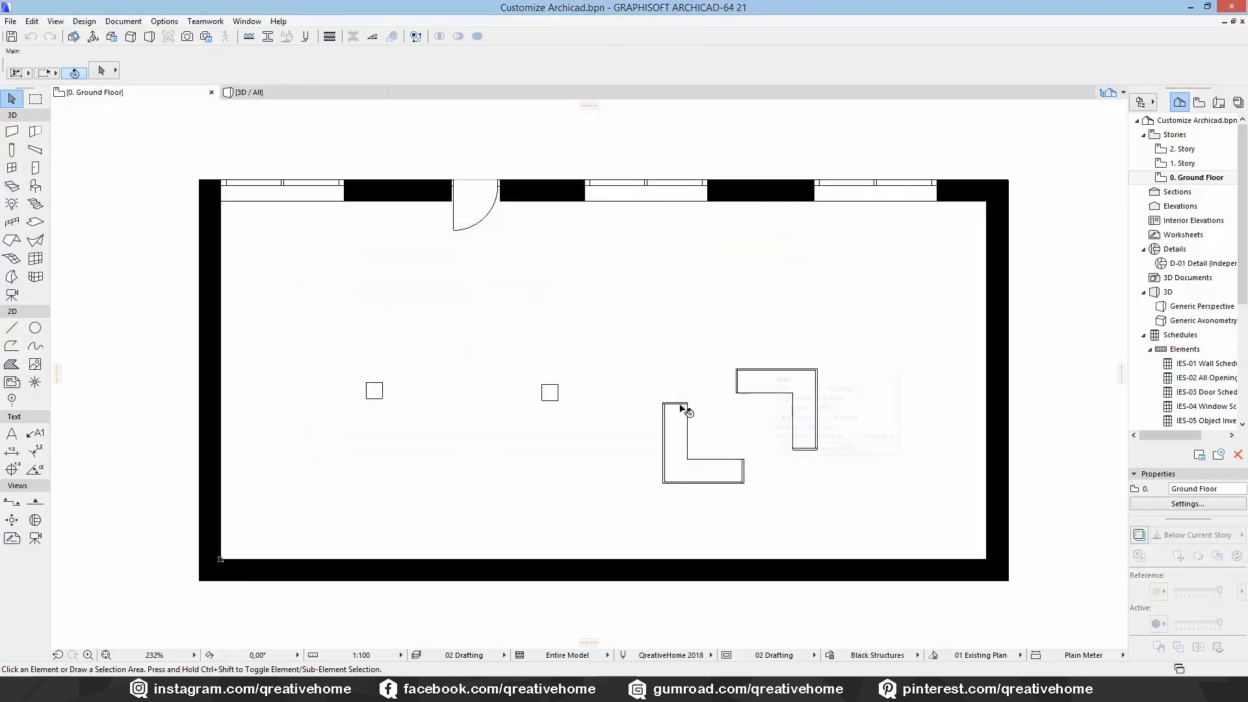
left_click(862, 655)
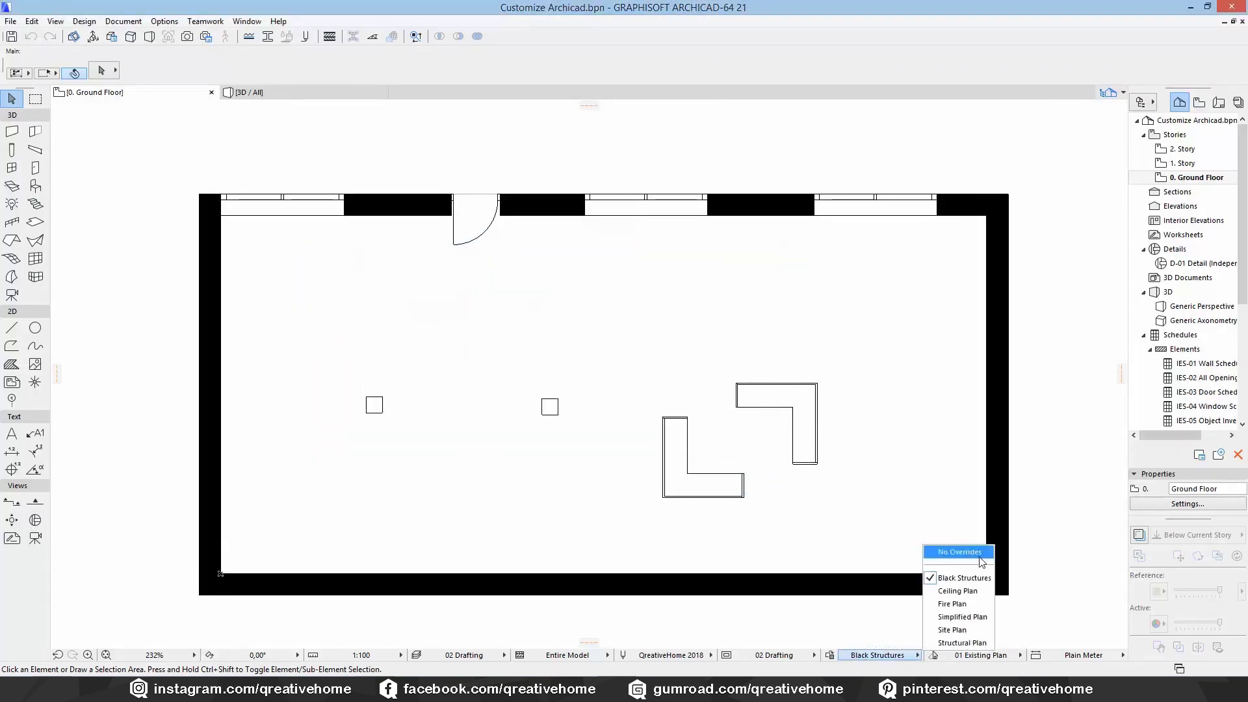
left_click(956, 552)
left_click(900, 653)
left_click(956, 578)
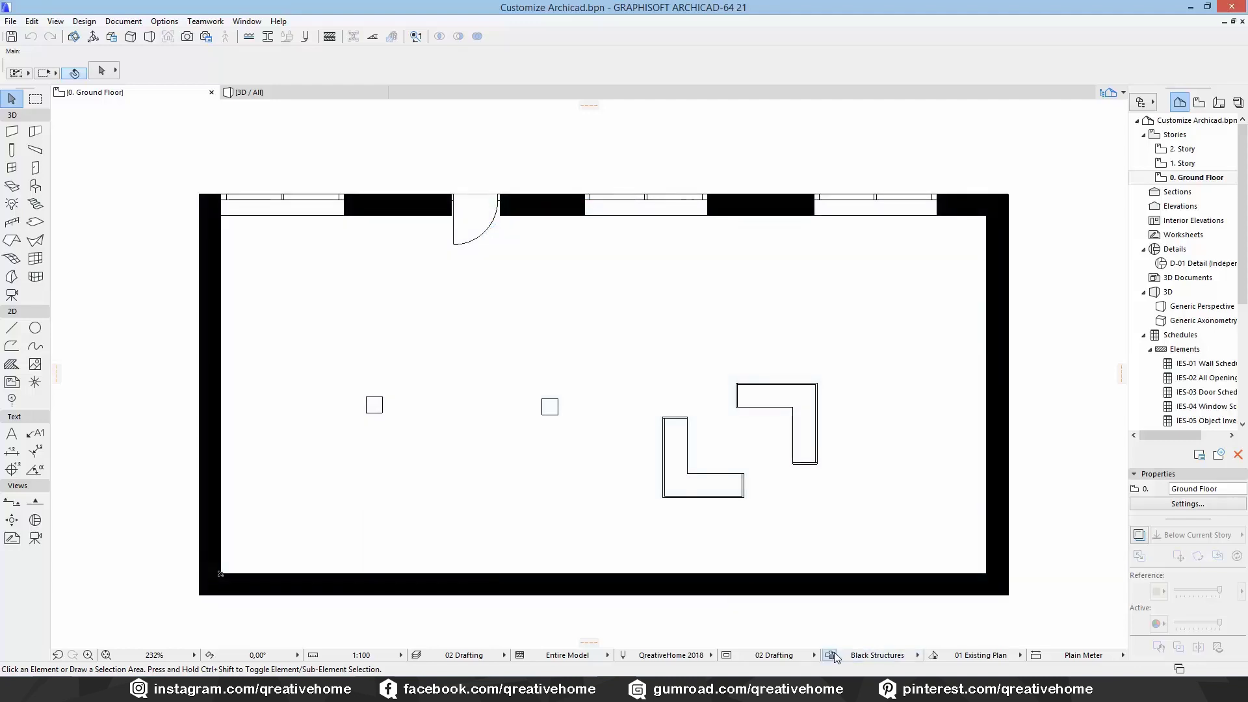
Step: Add a combination called 'Concrete Outlines' in the Graphic Override Combinations dialog
left_click(829, 654)
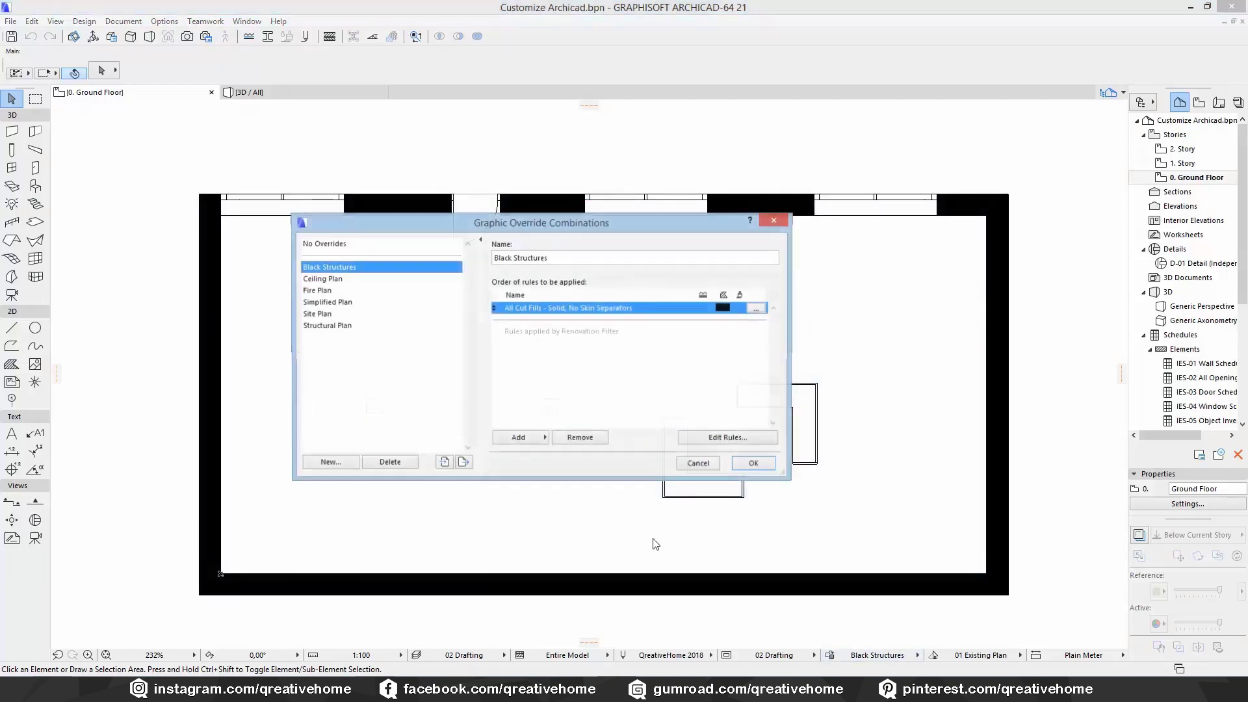
left_click(336, 460)
type("Concrete Outlines")
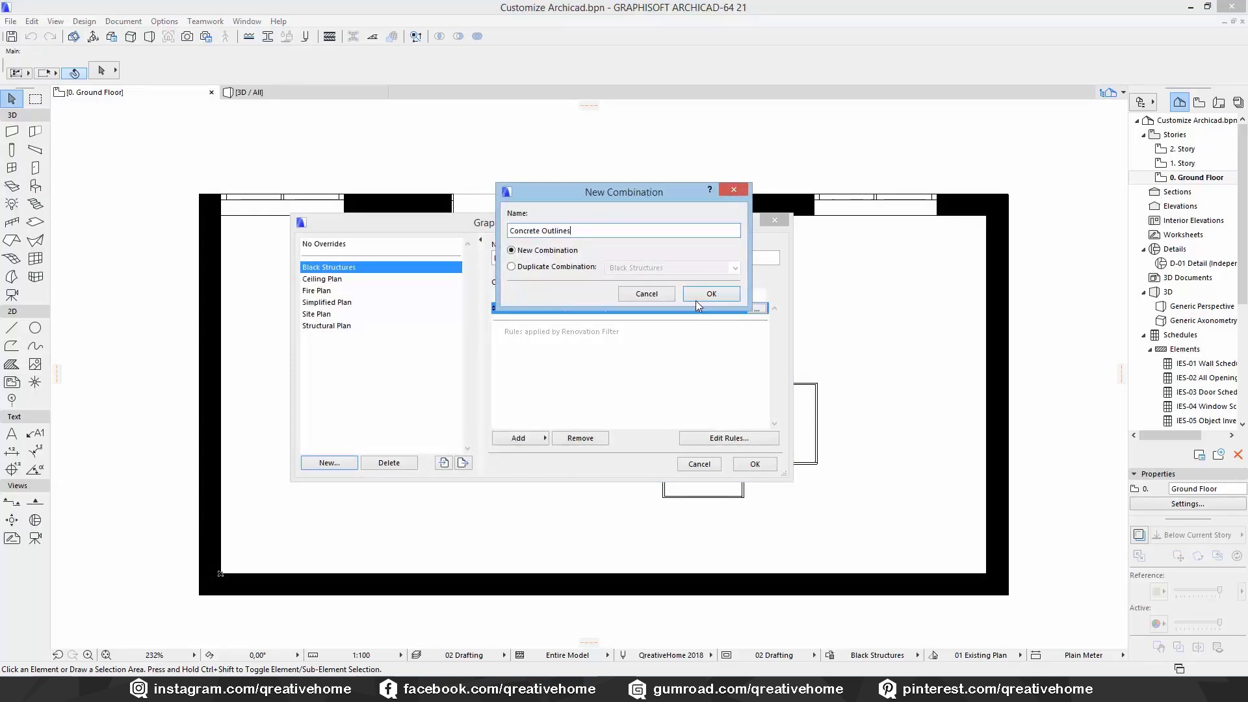
left_click(697, 298)
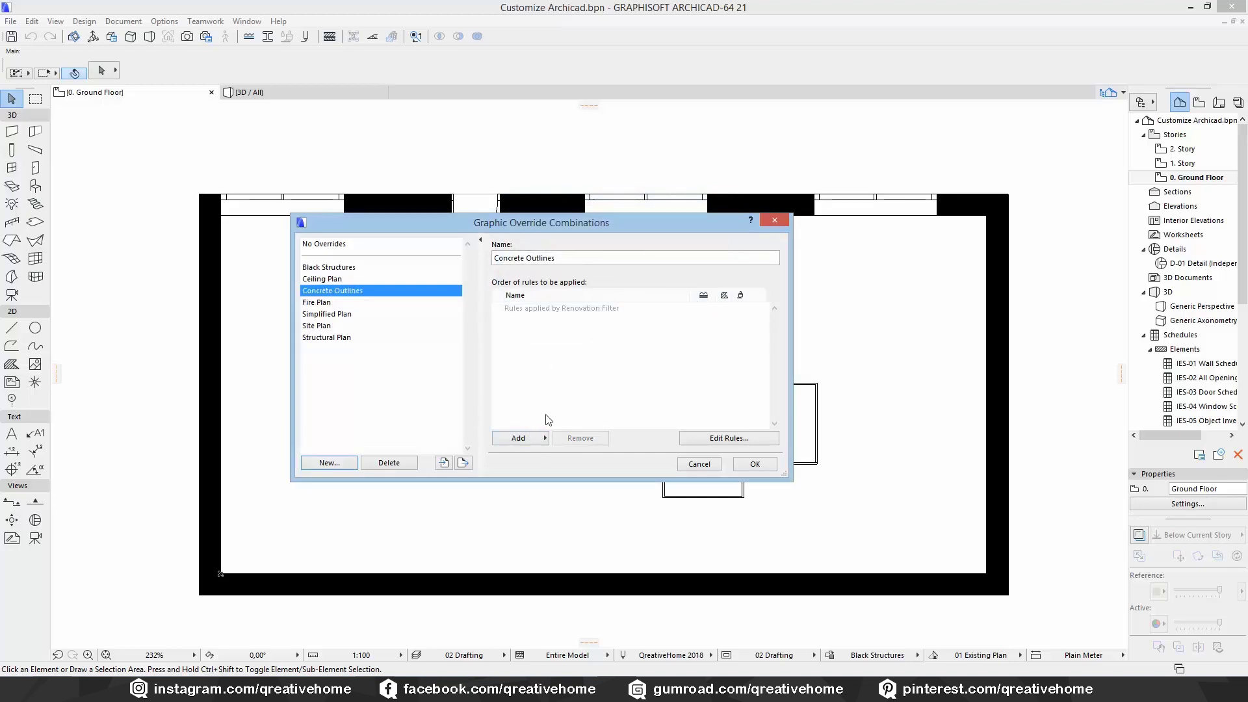
Step: Create an override rule named 'Concrete 0,5' with Element Type set to 3D Types
left_click(728, 440)
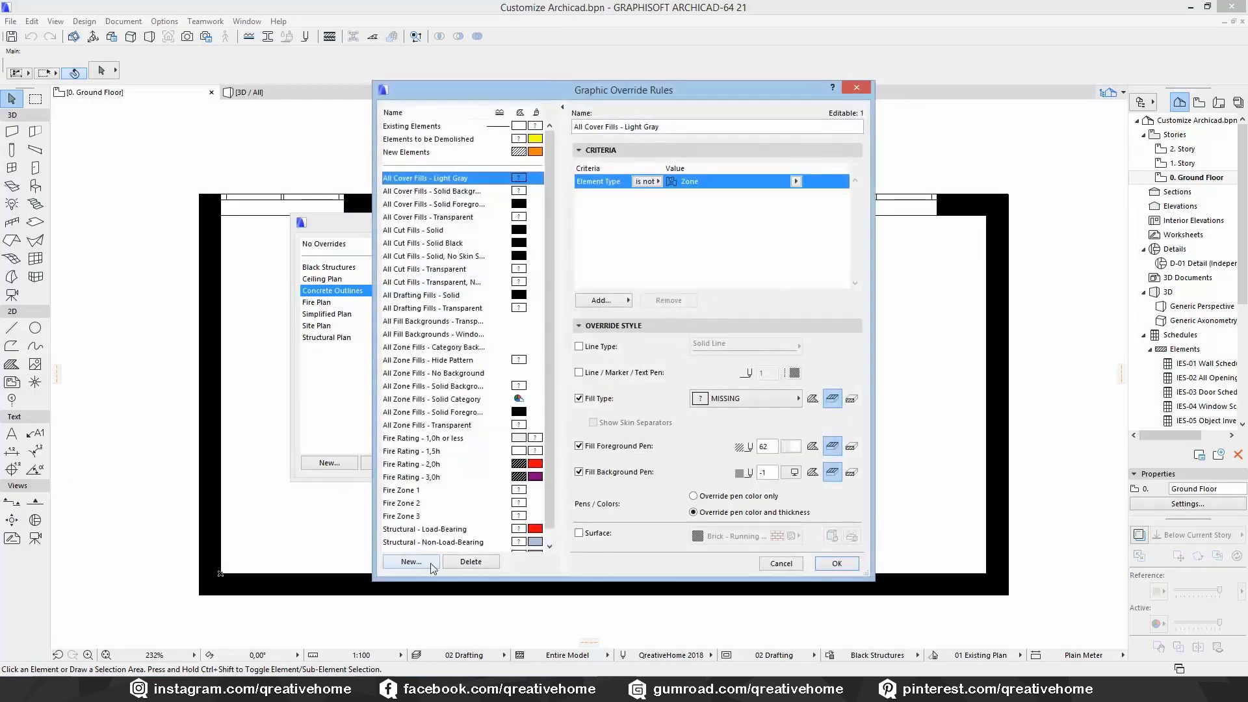
left_click(420, 563)
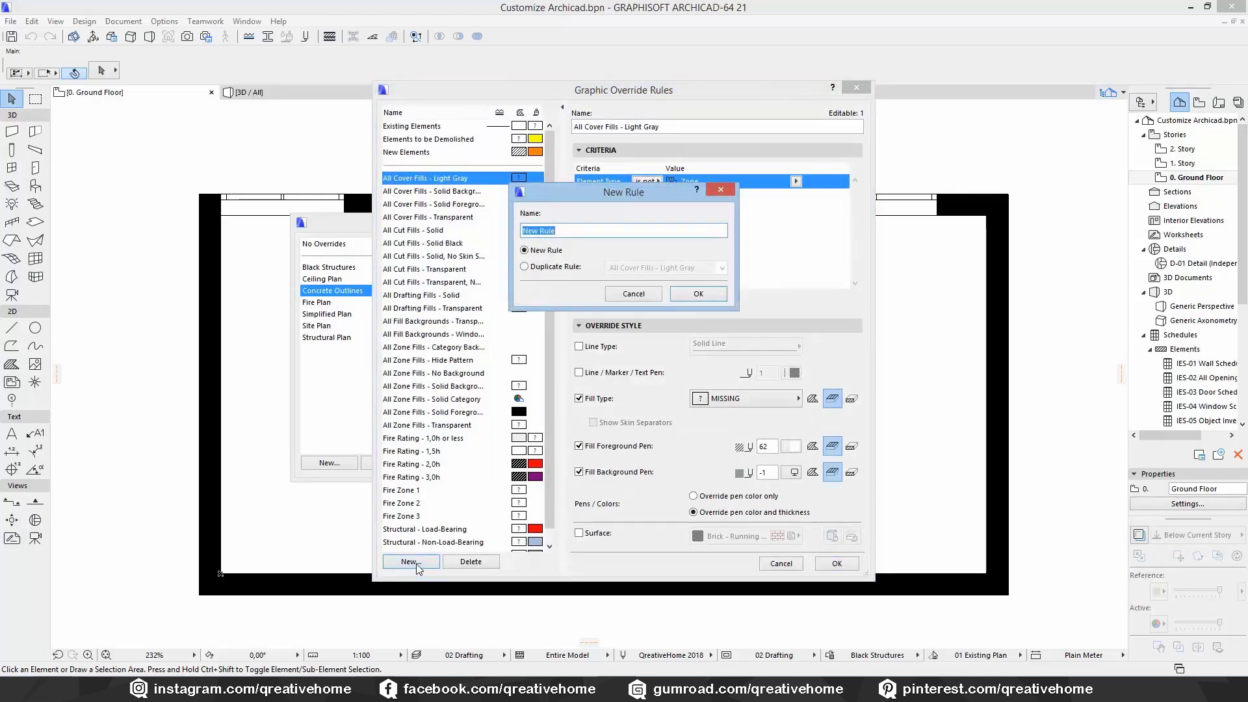
type("Concrete")
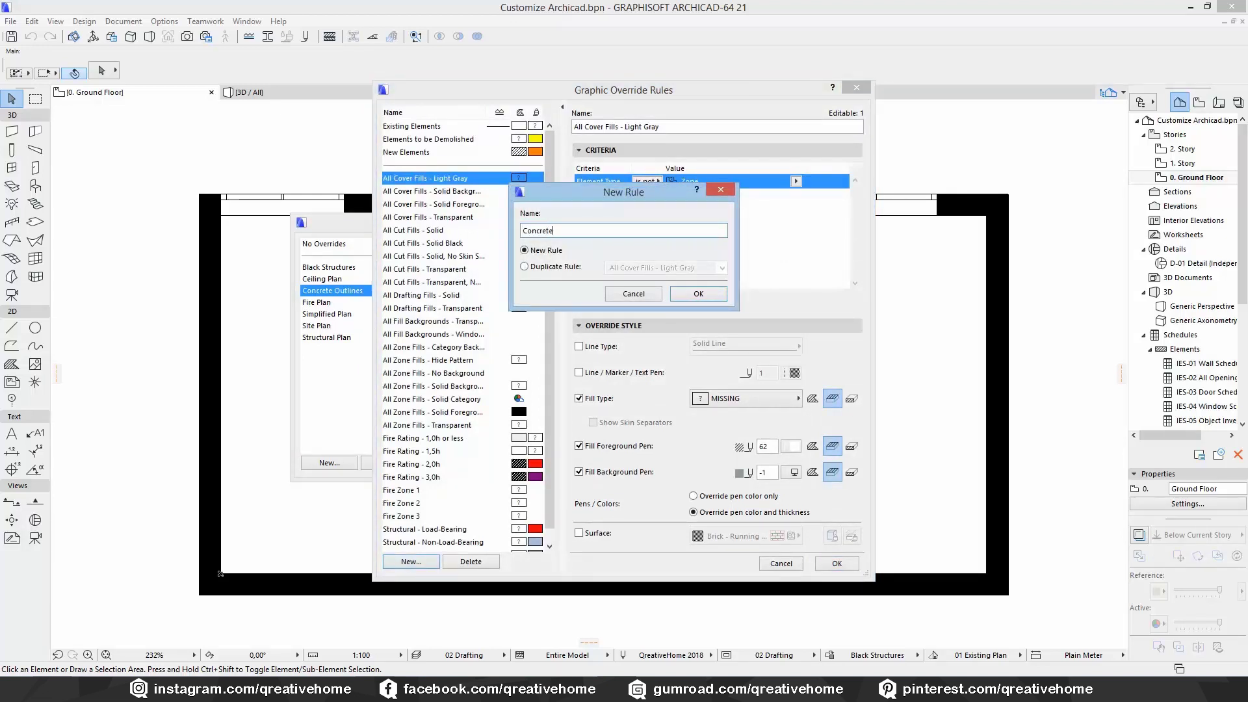
type(" 0,5")
left_click(698, 293)
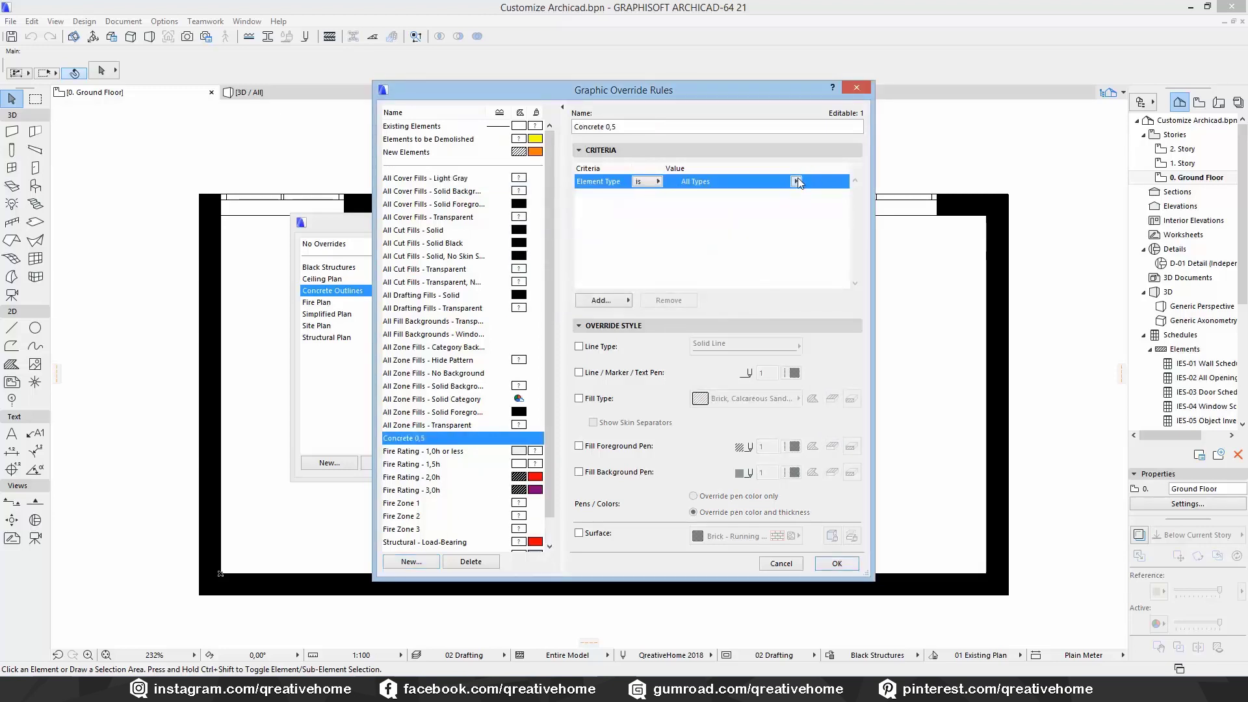
left_click(797, 182)
left_click(821, 197)
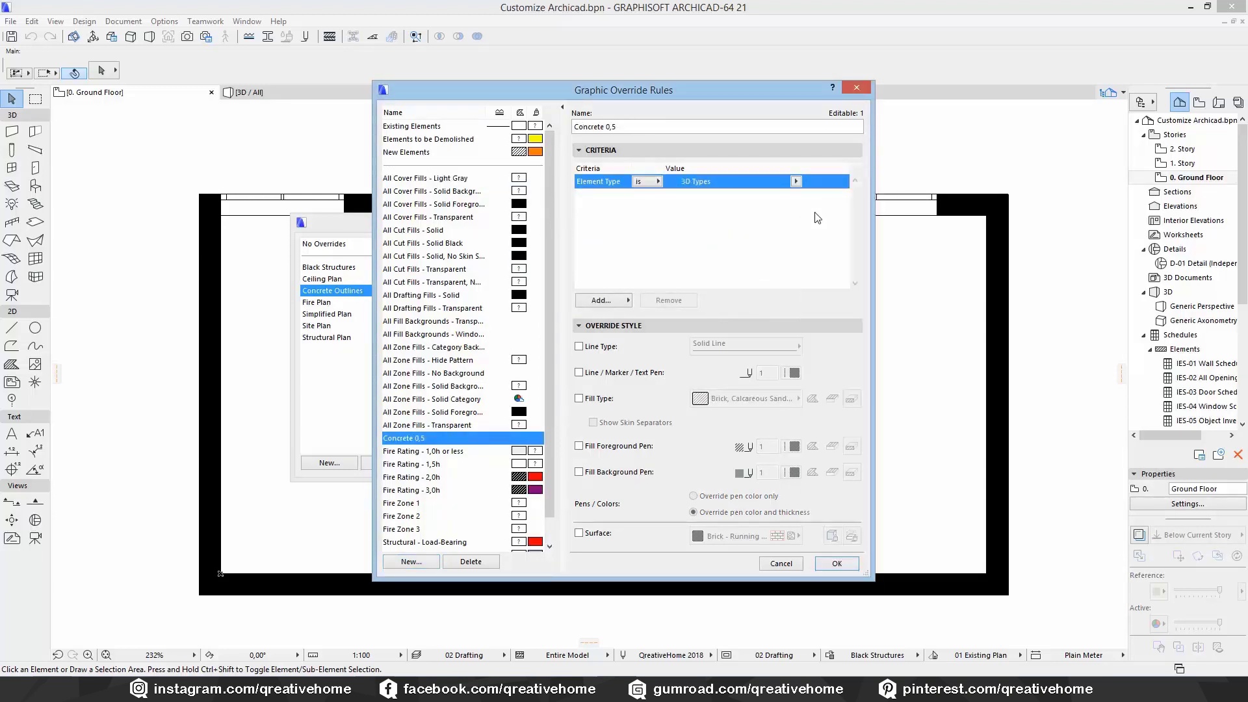
Step: Add a Building Material criterion of Concrete, Reinforced to the Concrete 0,5 rule
left_click(601, 301)
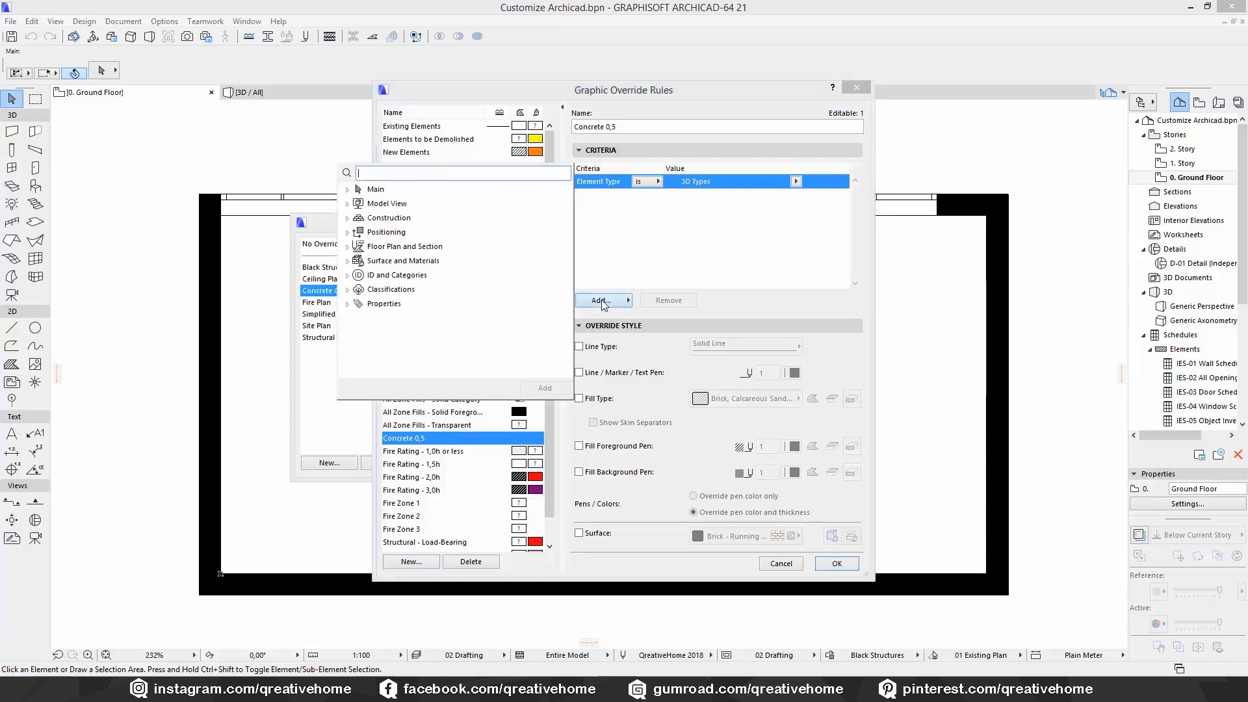
left_click(349, 260)
double_click(407, 276)
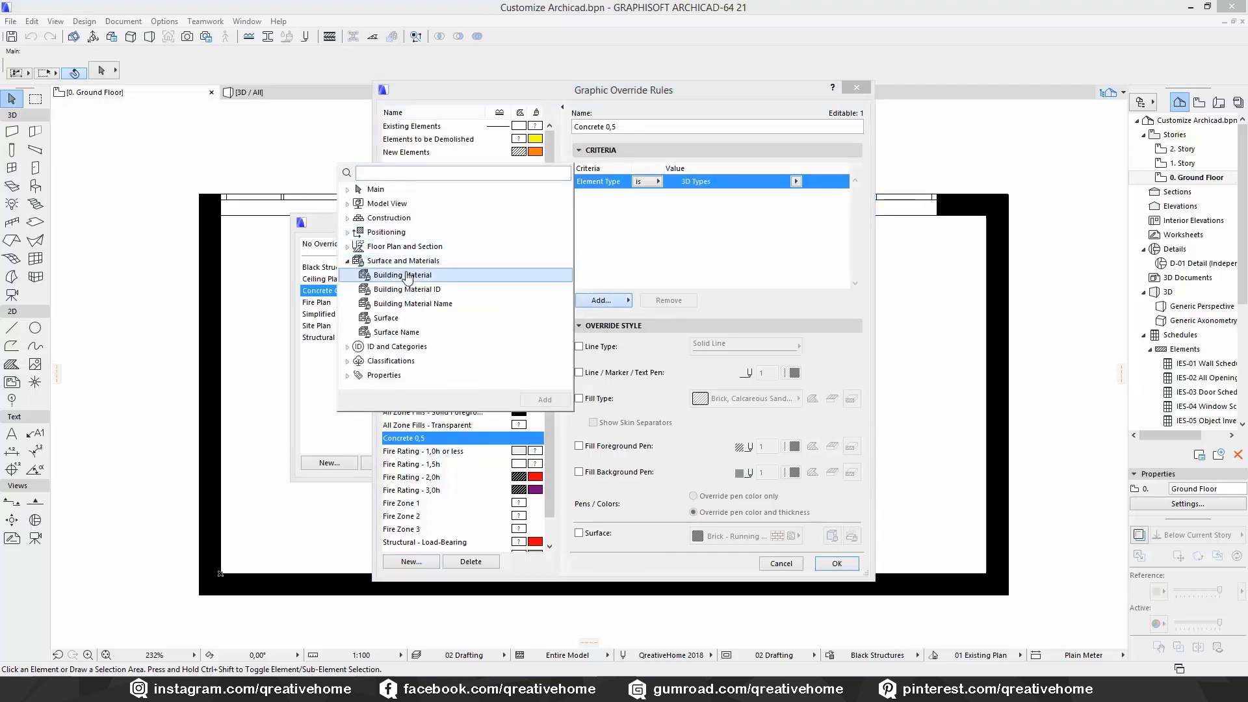
left_click(796, 196)
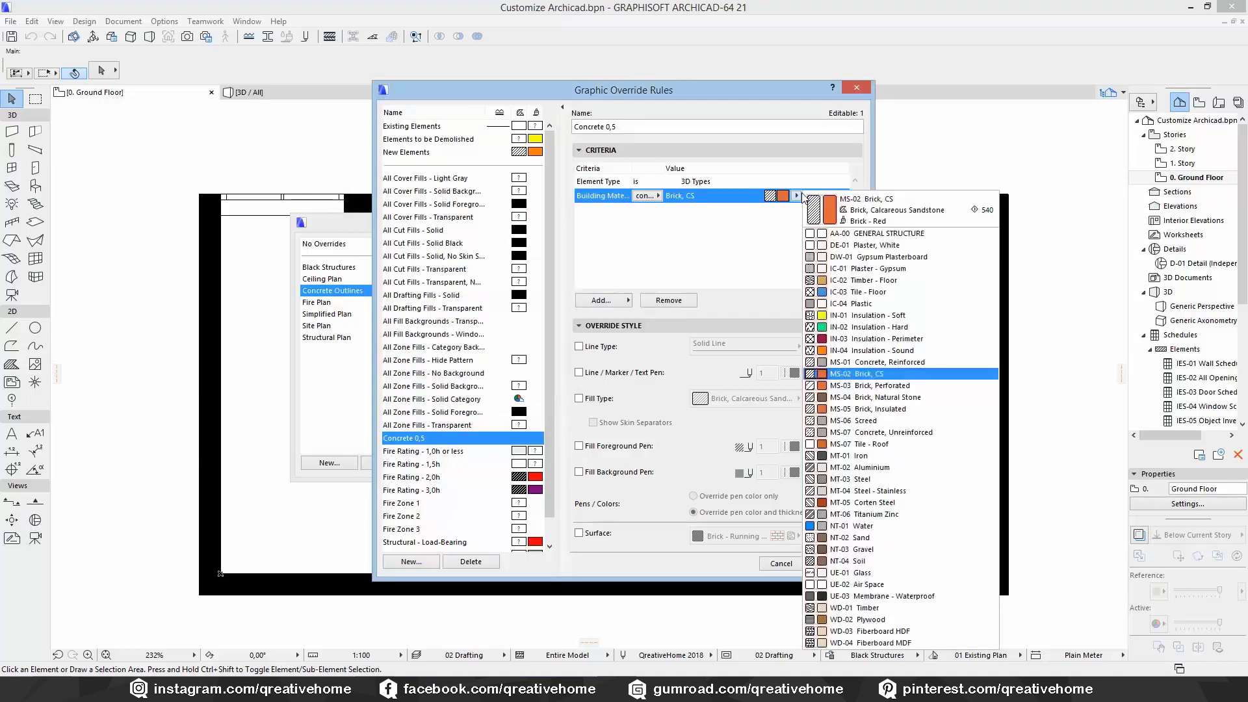
left_click(885, 362)
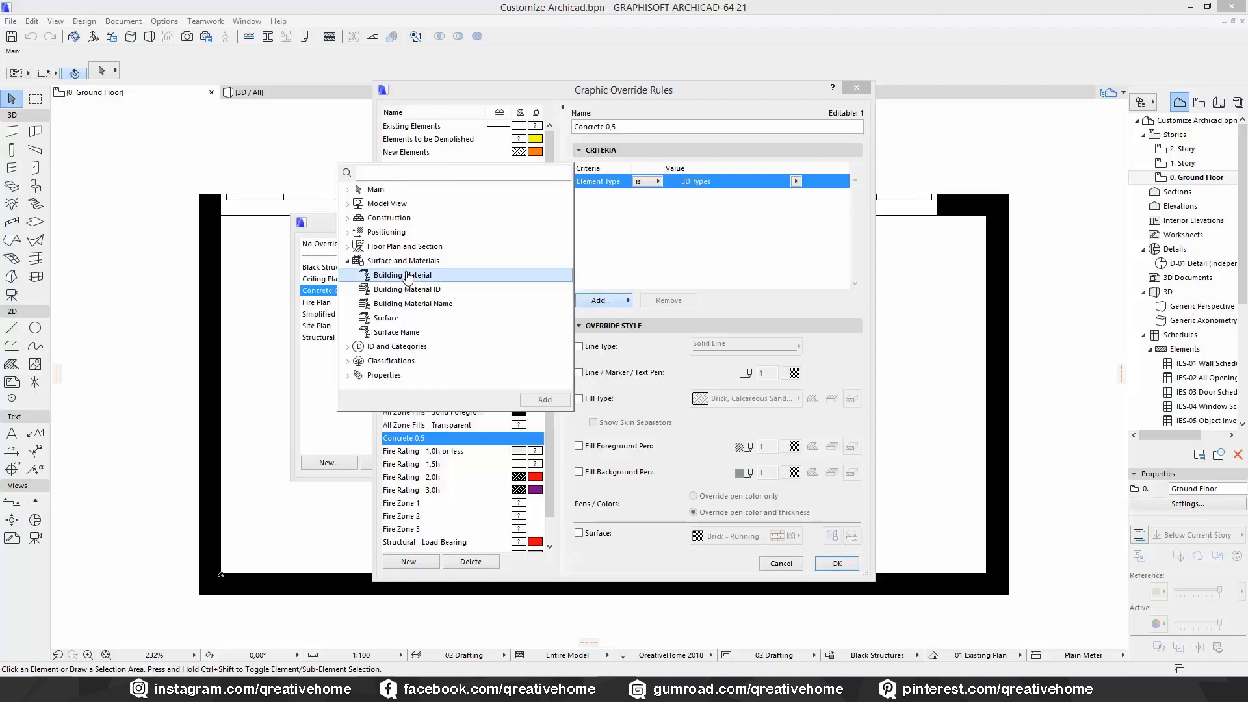
double_click(404, 275)
left_click(796, 195)
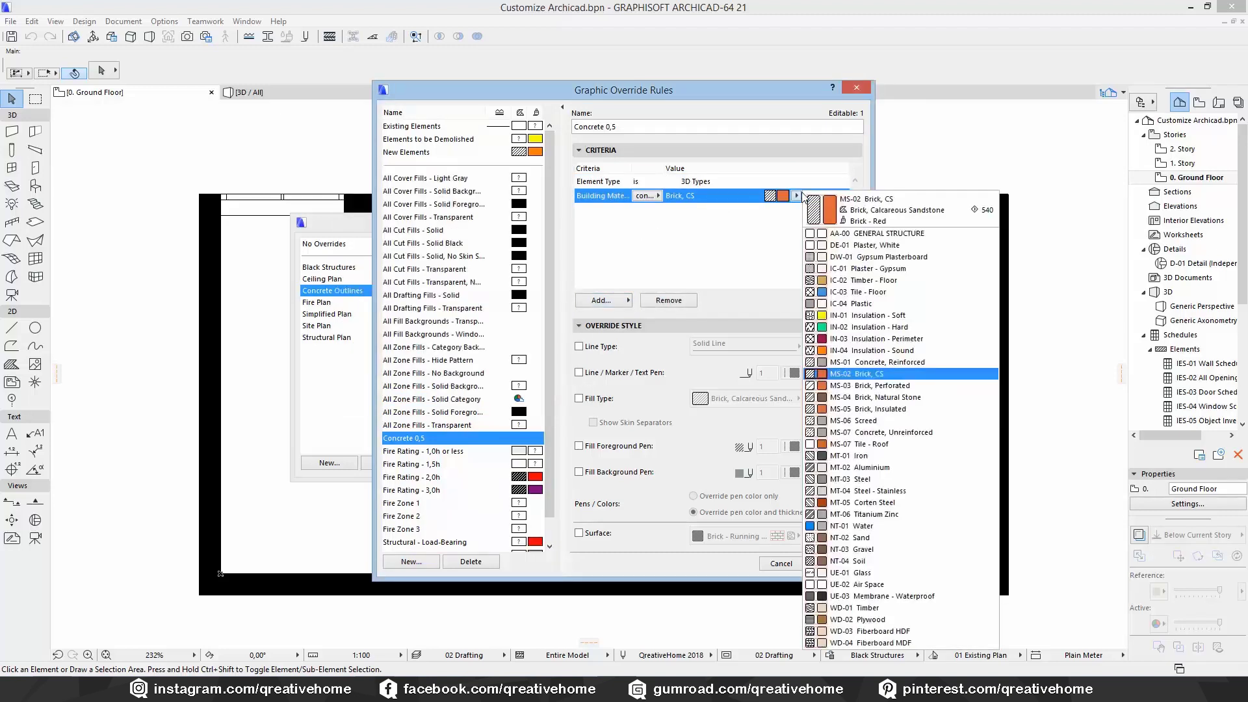
left_click(885, 369)
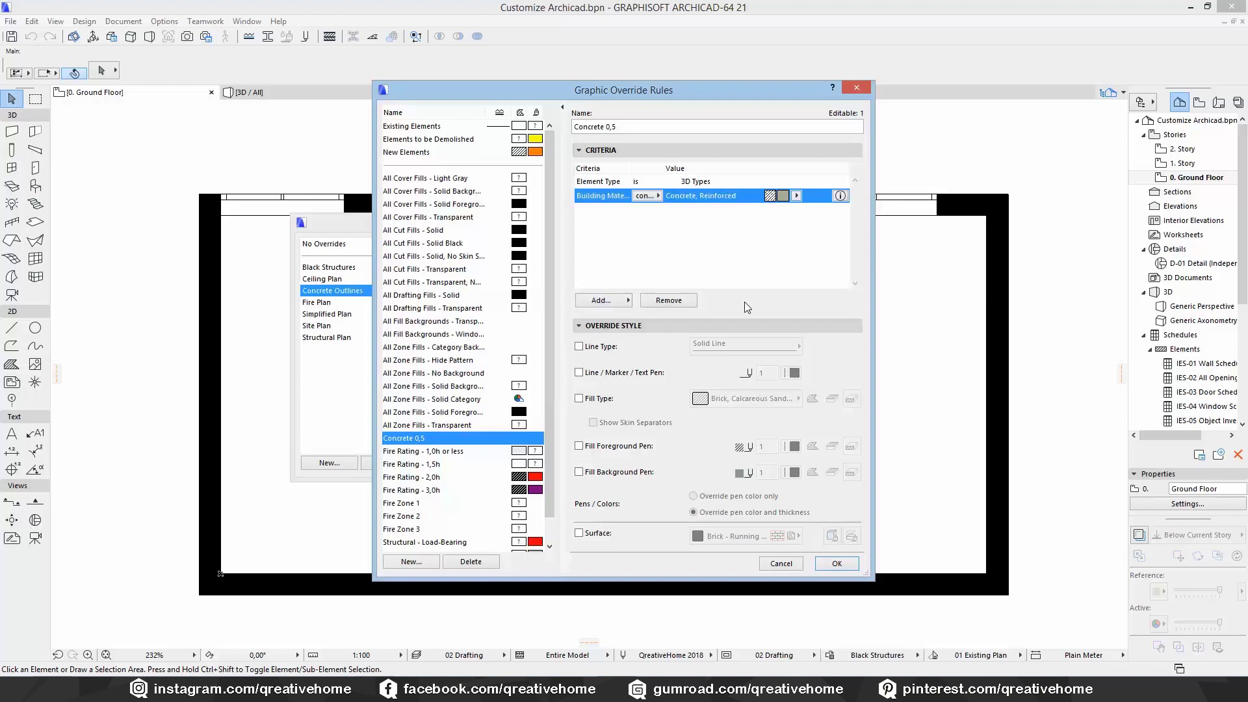
left_click(611, 349)
Step: Set the rule's Line / Marker / Text Pen override to pen 5
left_click(611, 349)
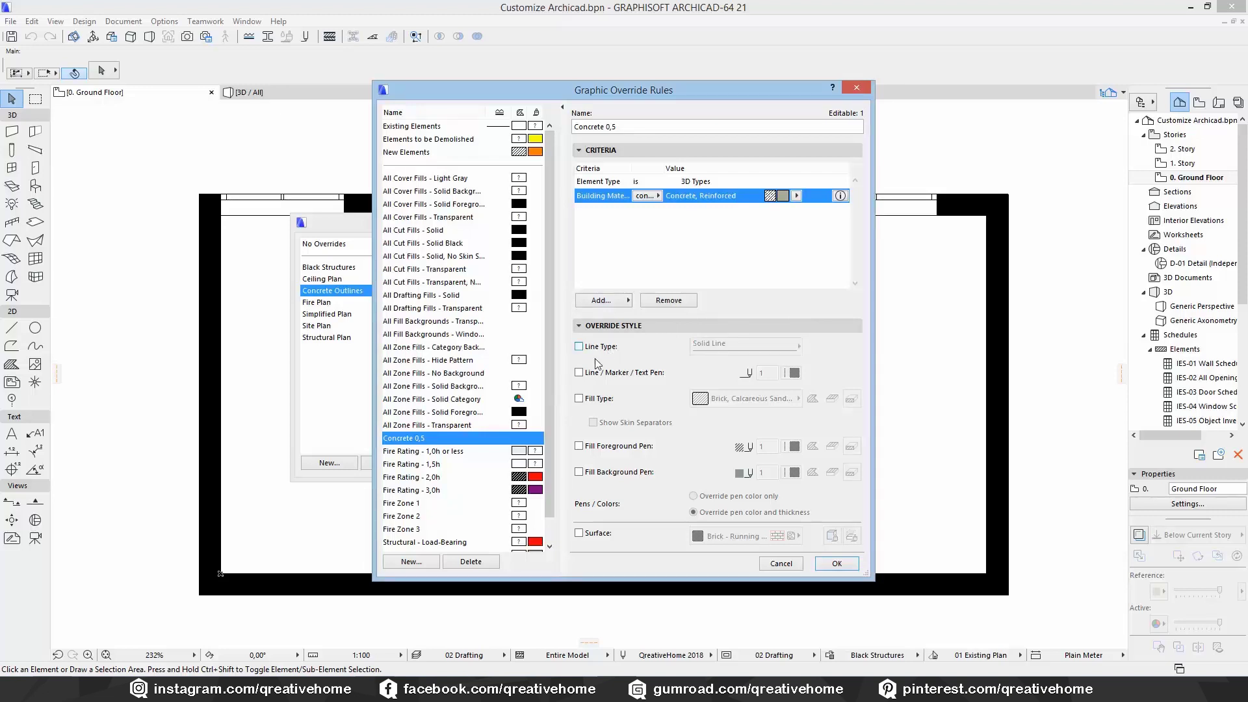
left_click(581, 399)
left_click(579, 399)
left_click(578, 533)
left_click(579, 533)
left_click(580, 372)
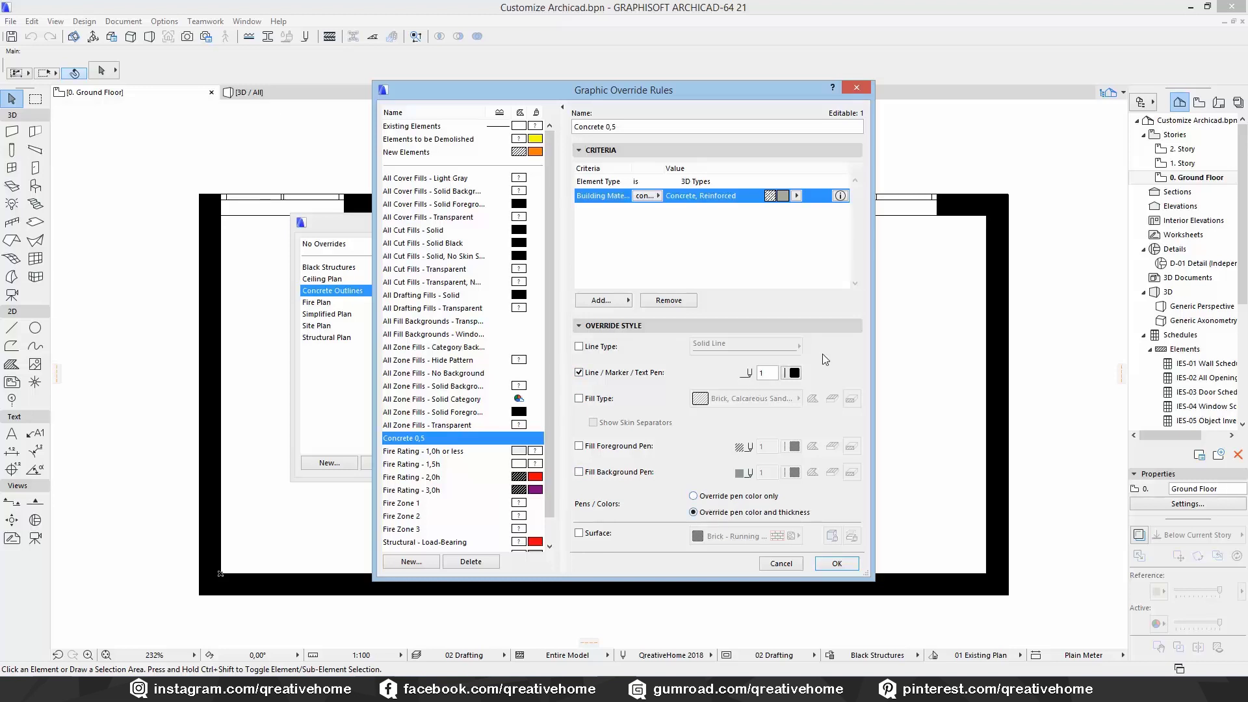
left_click(795, 372)
left_click(855, 371)
Step: Save the rule and add Concrete 0,5 to the Concrete Outlines combination
left_click(849, 567)
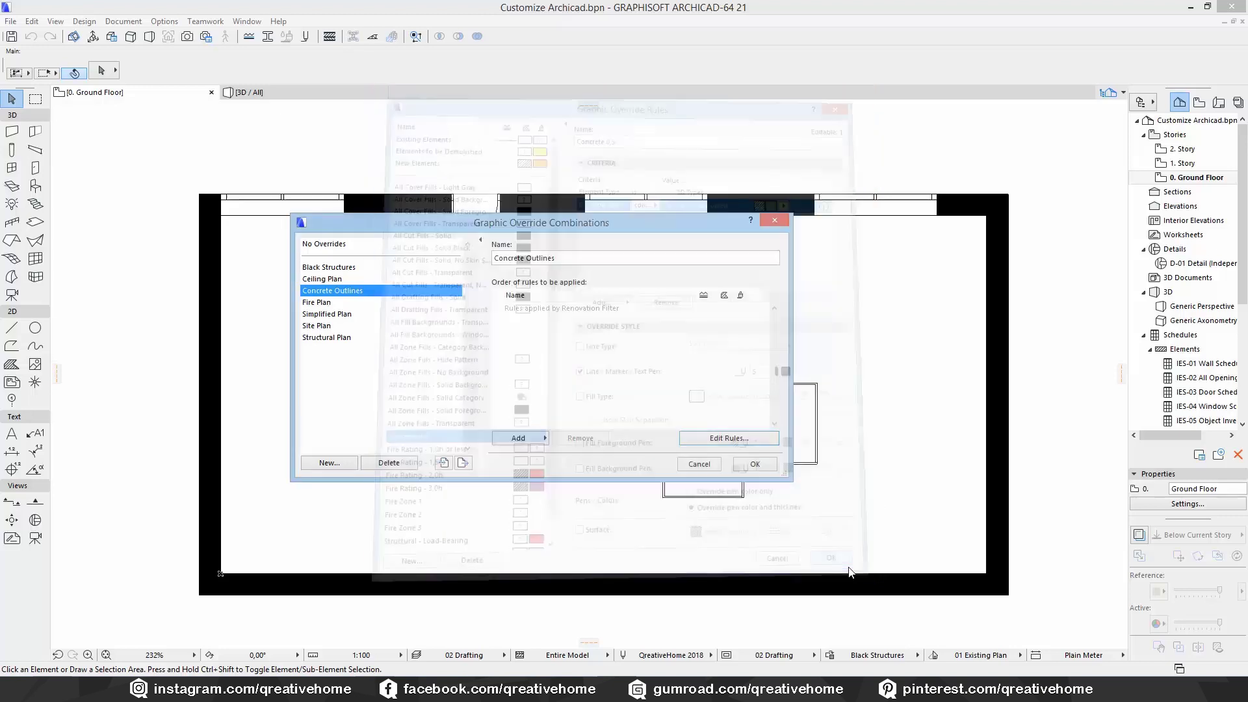
left_click(525, 437)
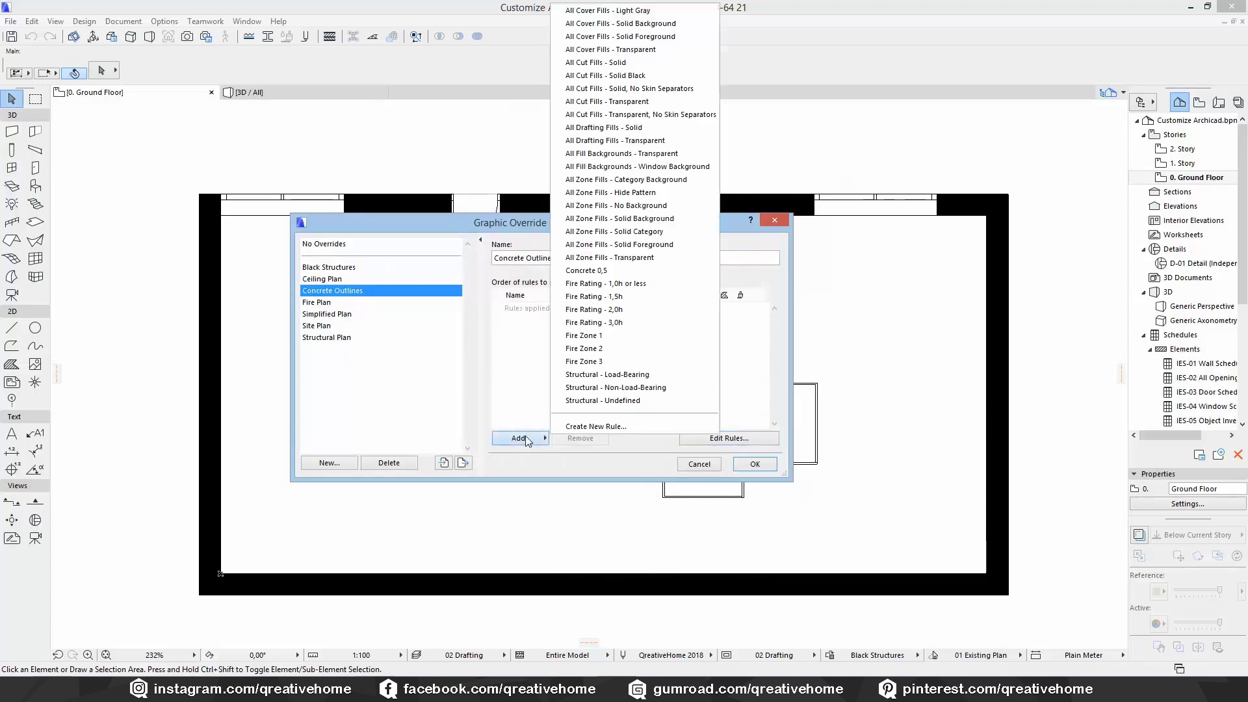
left_click(586, 270)
Step: Apply Concrete Outlines and view the plan's wall corner with true line weights
left_click(755, 463)
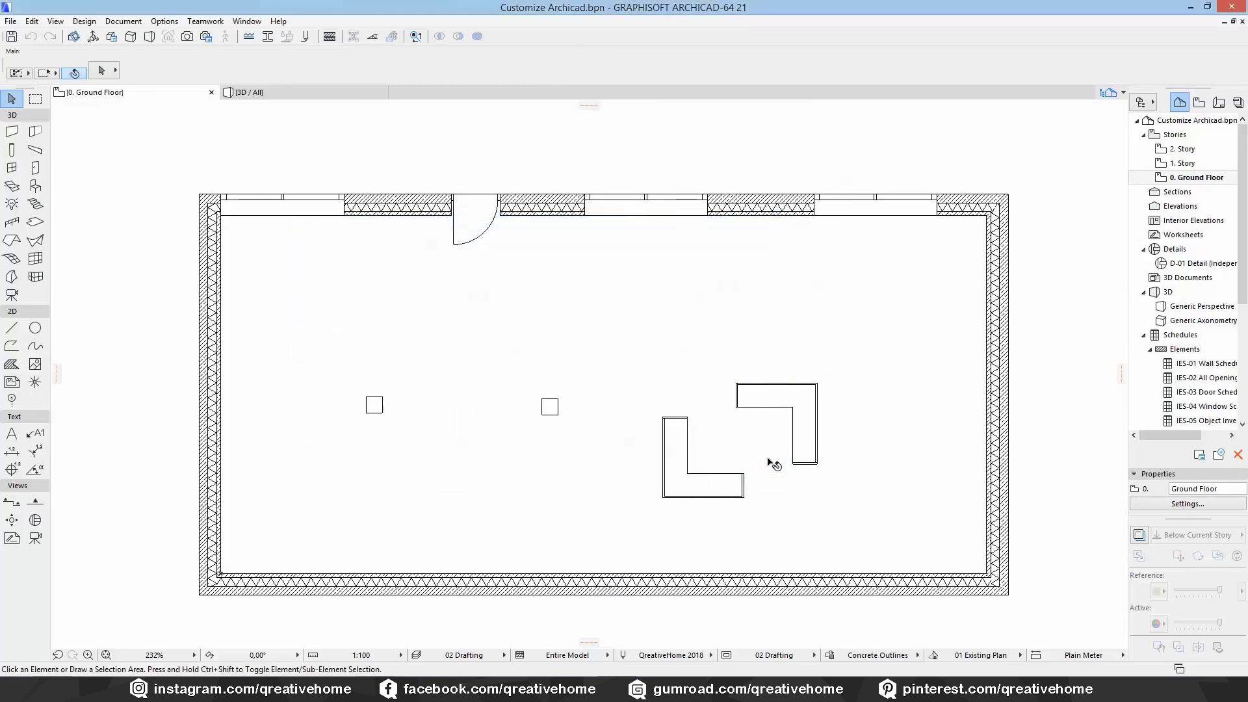
scroll(204, 215, "up", 5)
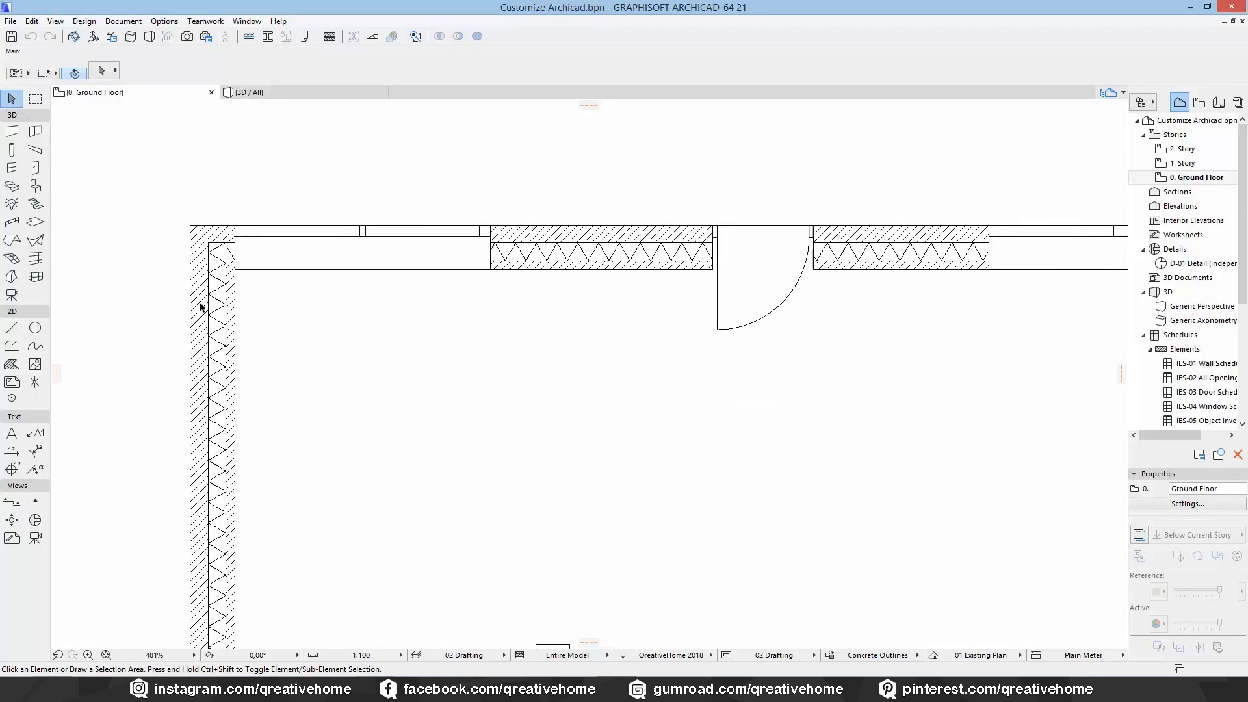
left_click(331, 36)
middle_click_drag(301, 217, 410, 363)
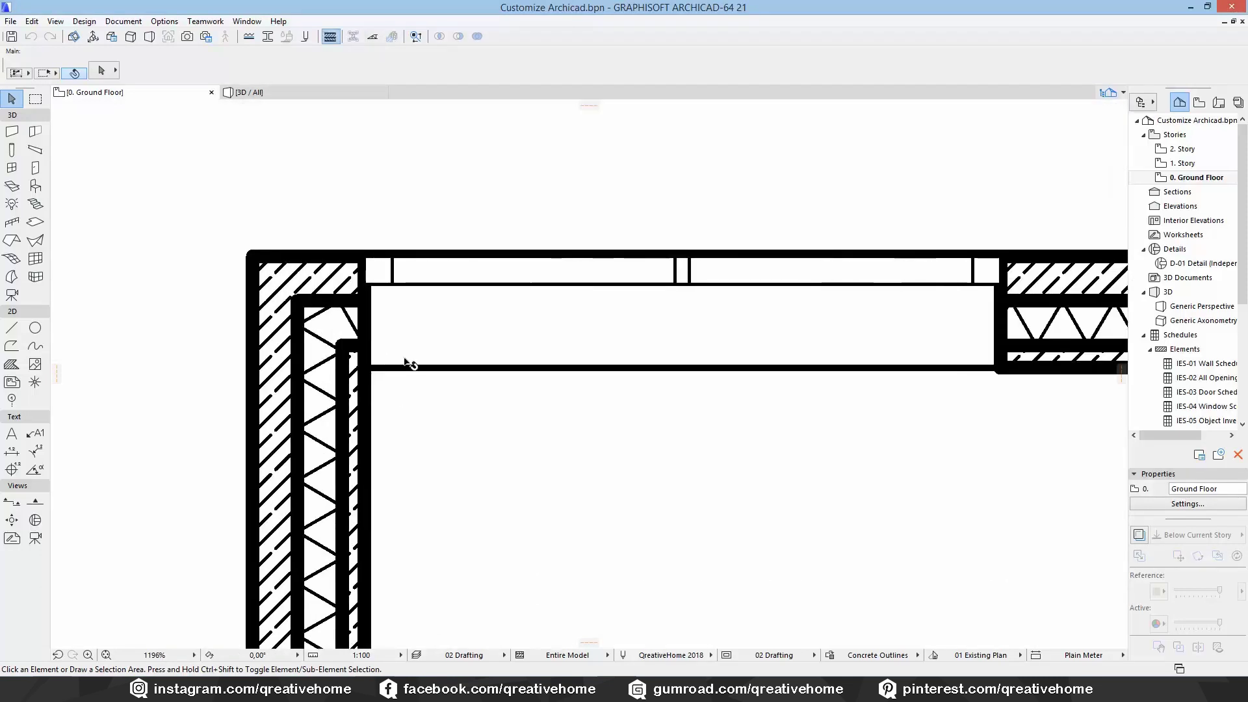
Step: Compare No Overrides against Concrete Outlines on the plan, then turn true line weight off
left_click(902, 656)
left_click(956, 540)
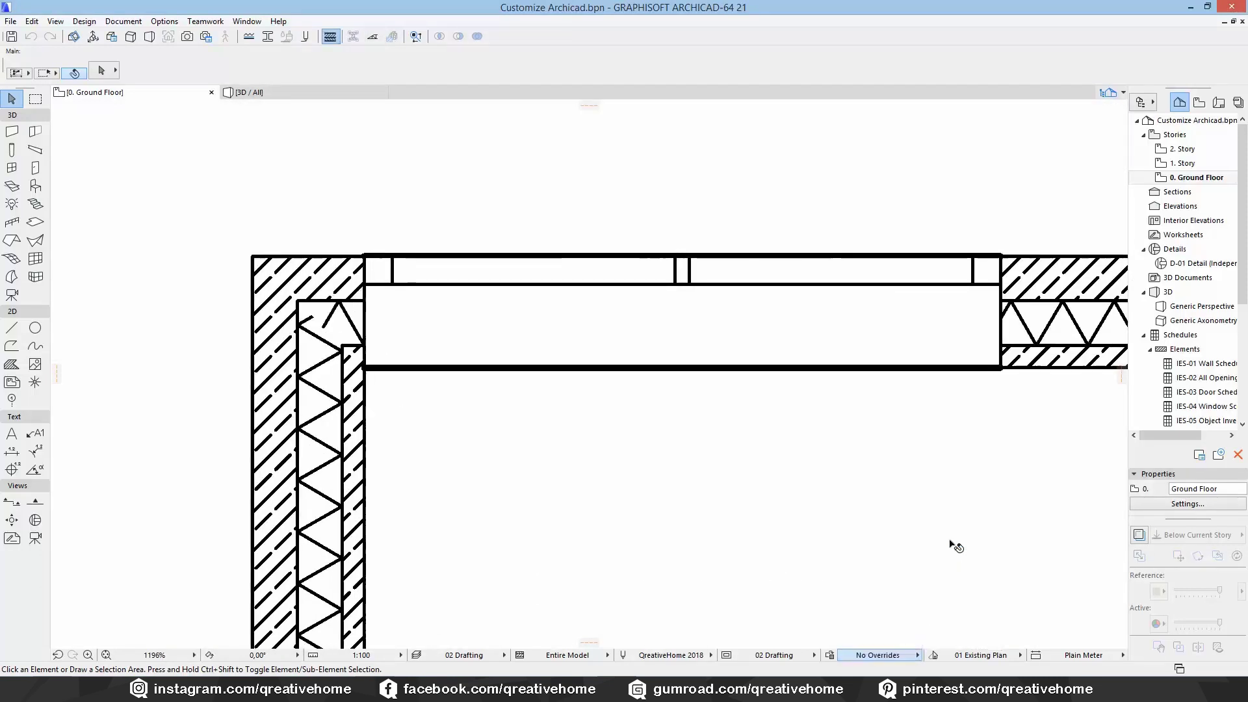
left_click(903, 655)
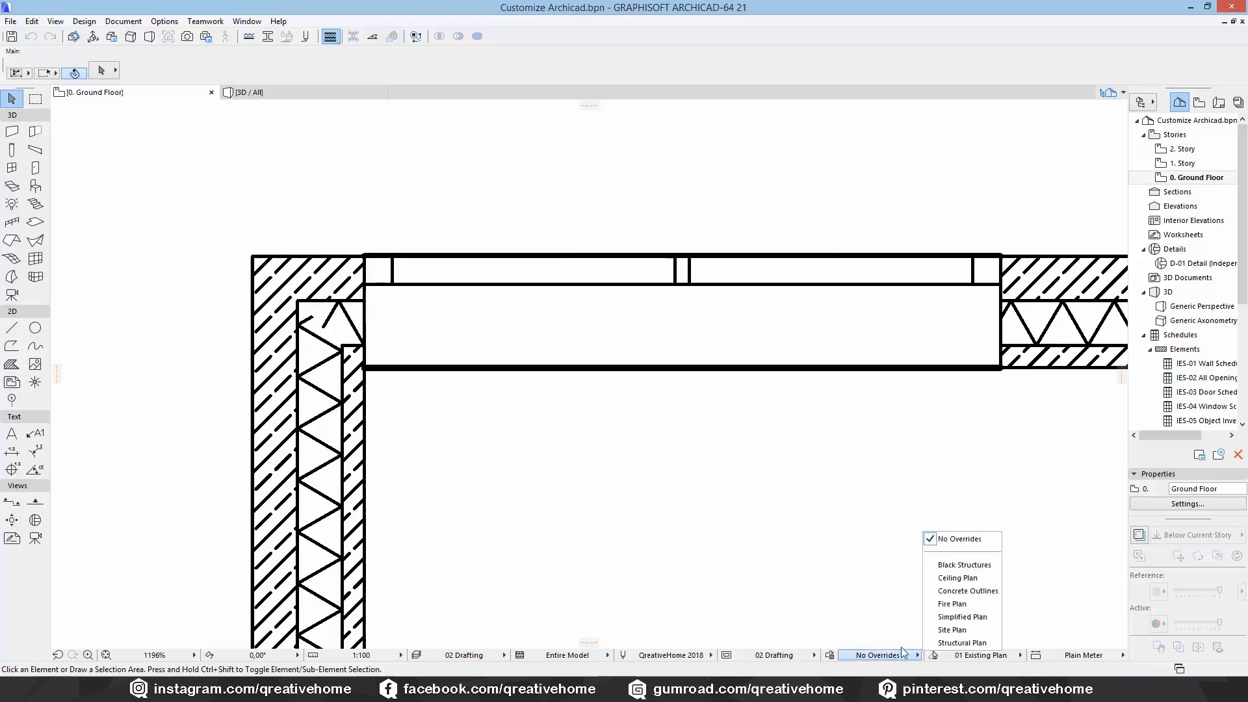
left_click(964, 591)
scroll(352, 362, "down", 10)
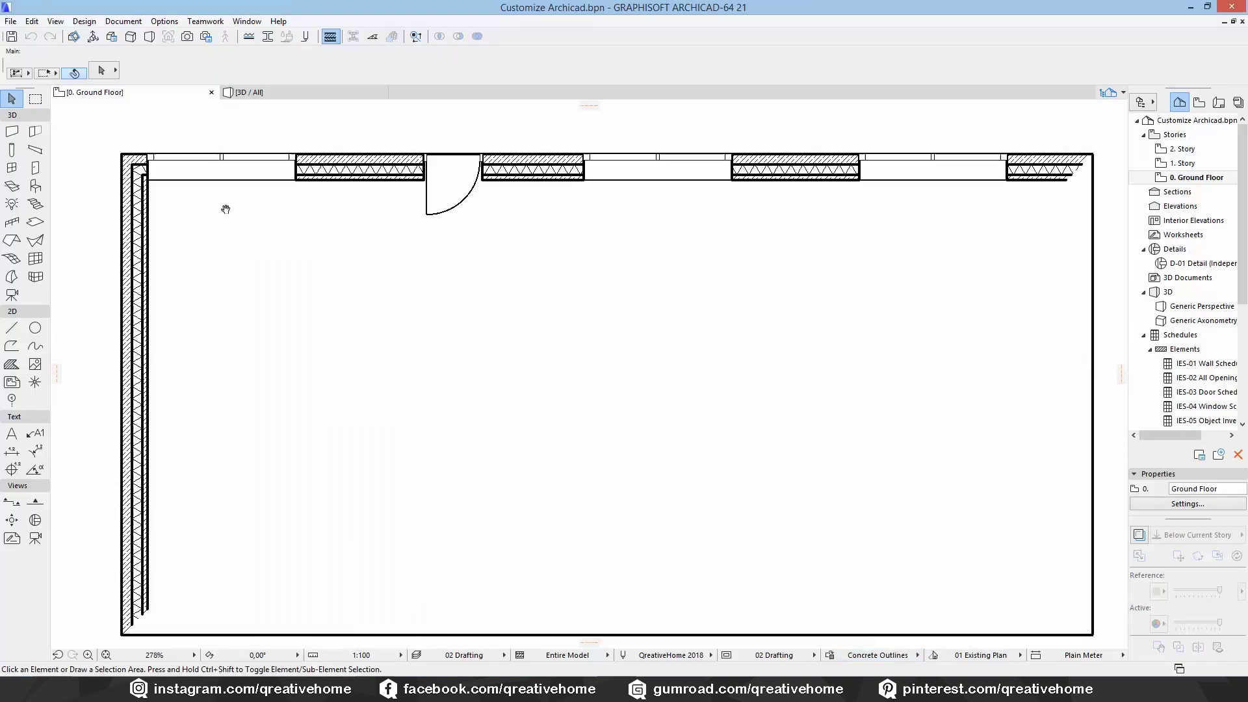
scroll(491, 365, "up", 2)
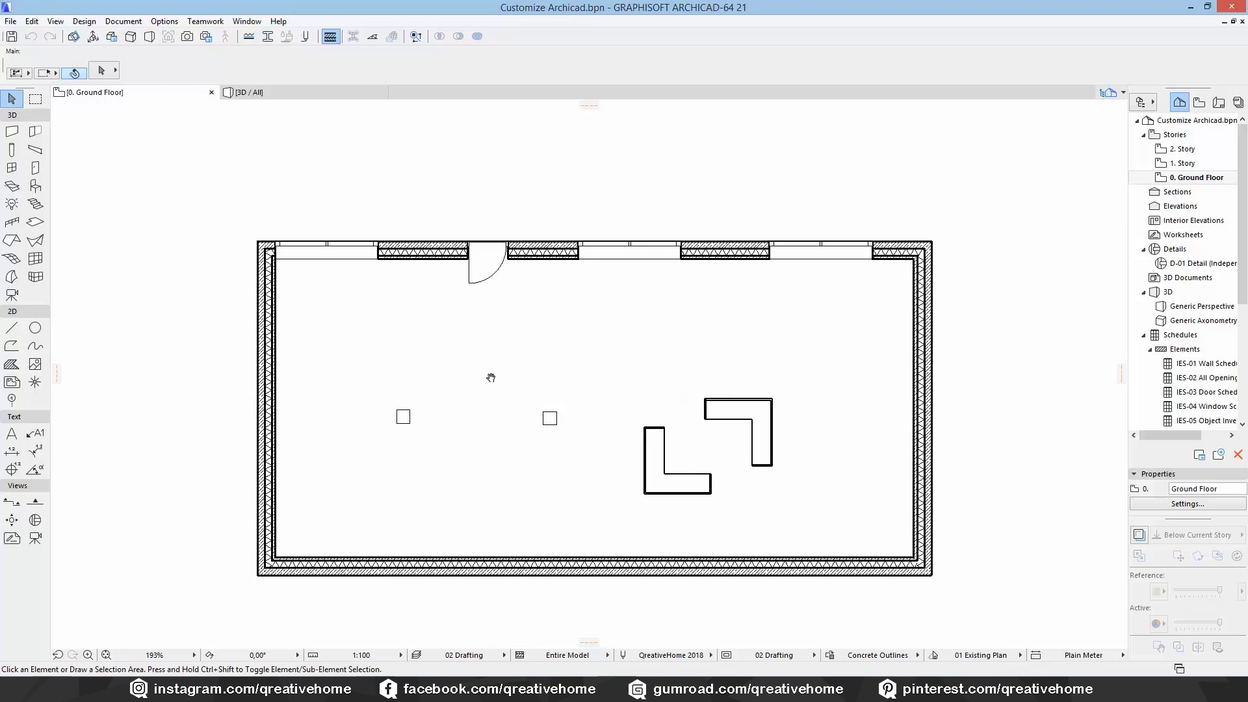
left_click(331, 36)
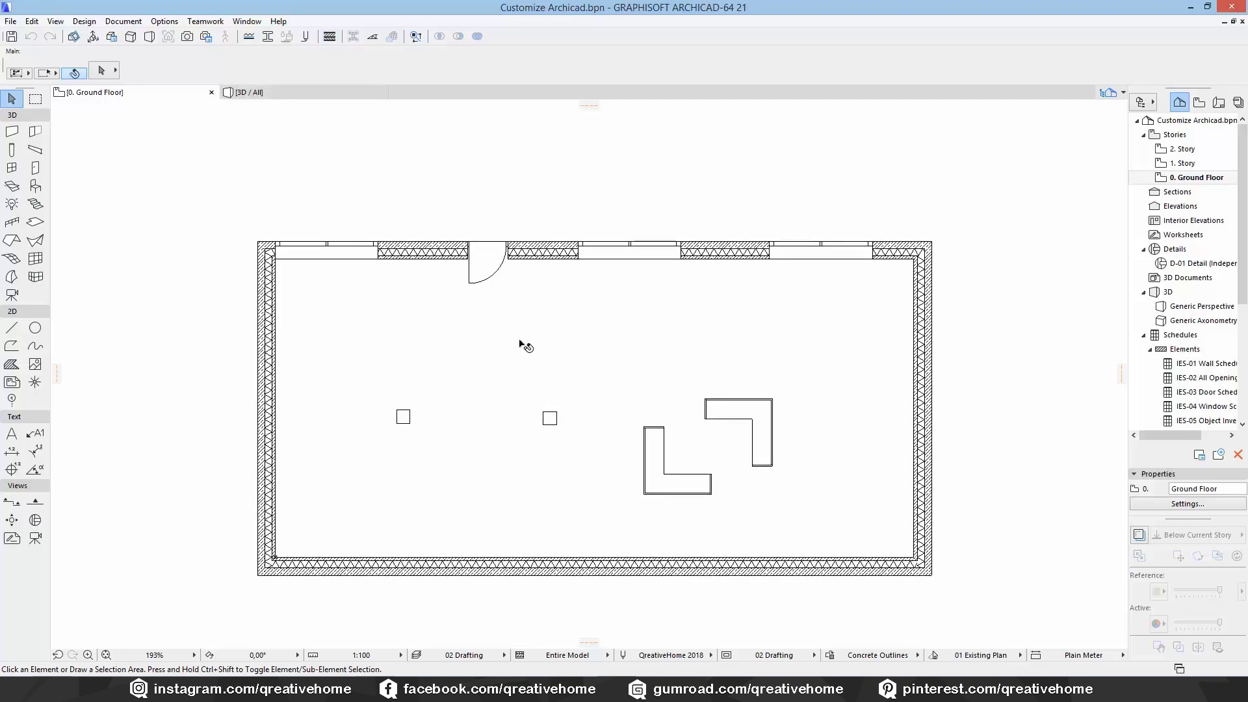
Step: Create the 'Thermal Hull Check' combination and start a new rule in the rules editor
left_click(831, 656)
left_click(318, 464)
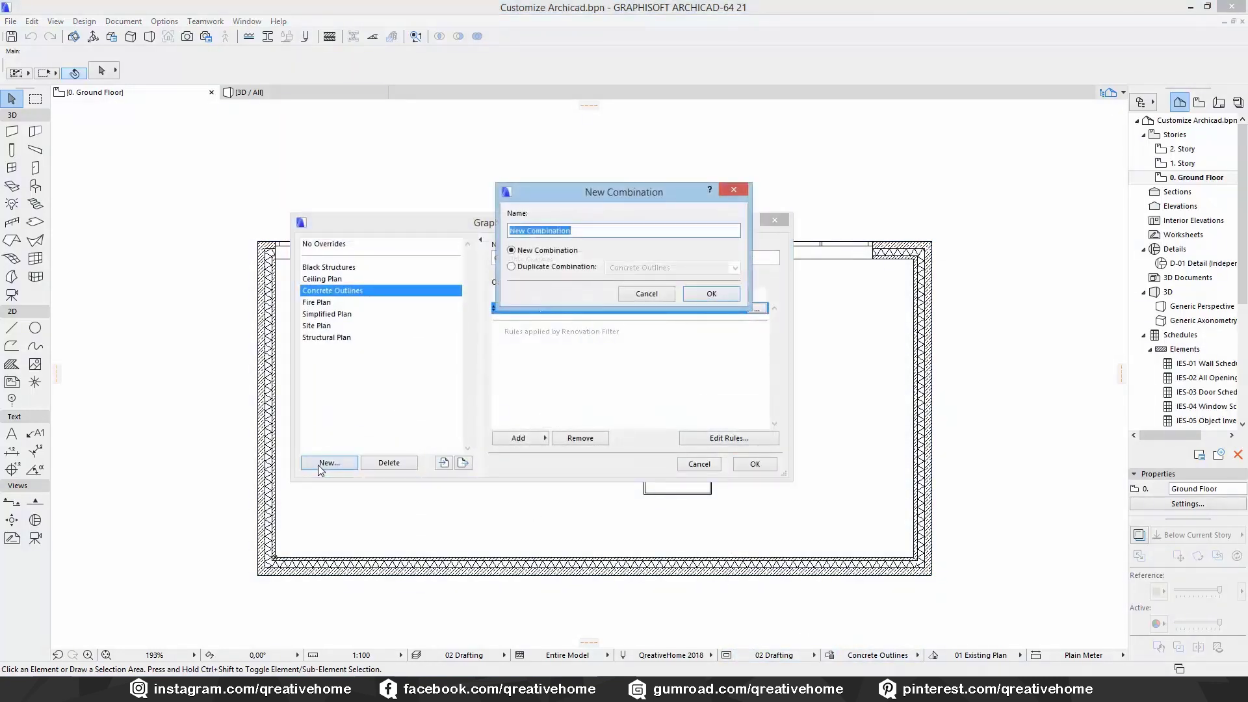
type("Thermal Hull Check")
left_click(710, 292)
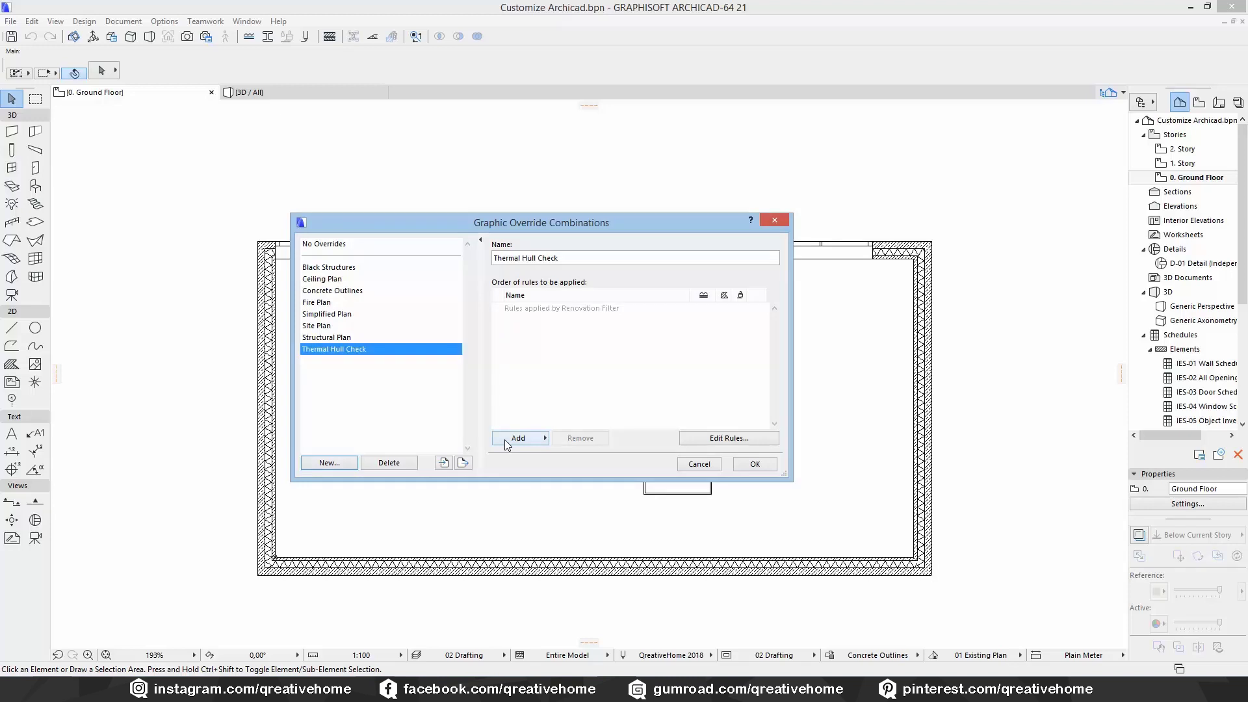
left_click(728, 438)
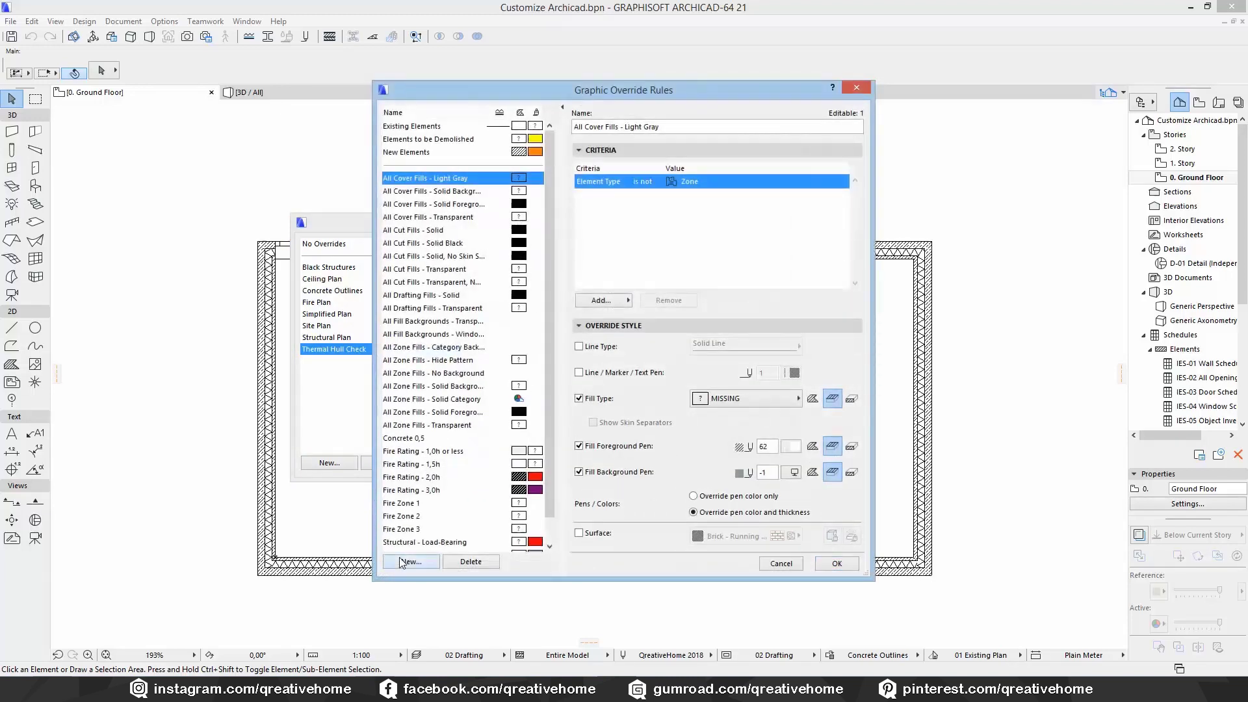
left_click(405, 563)
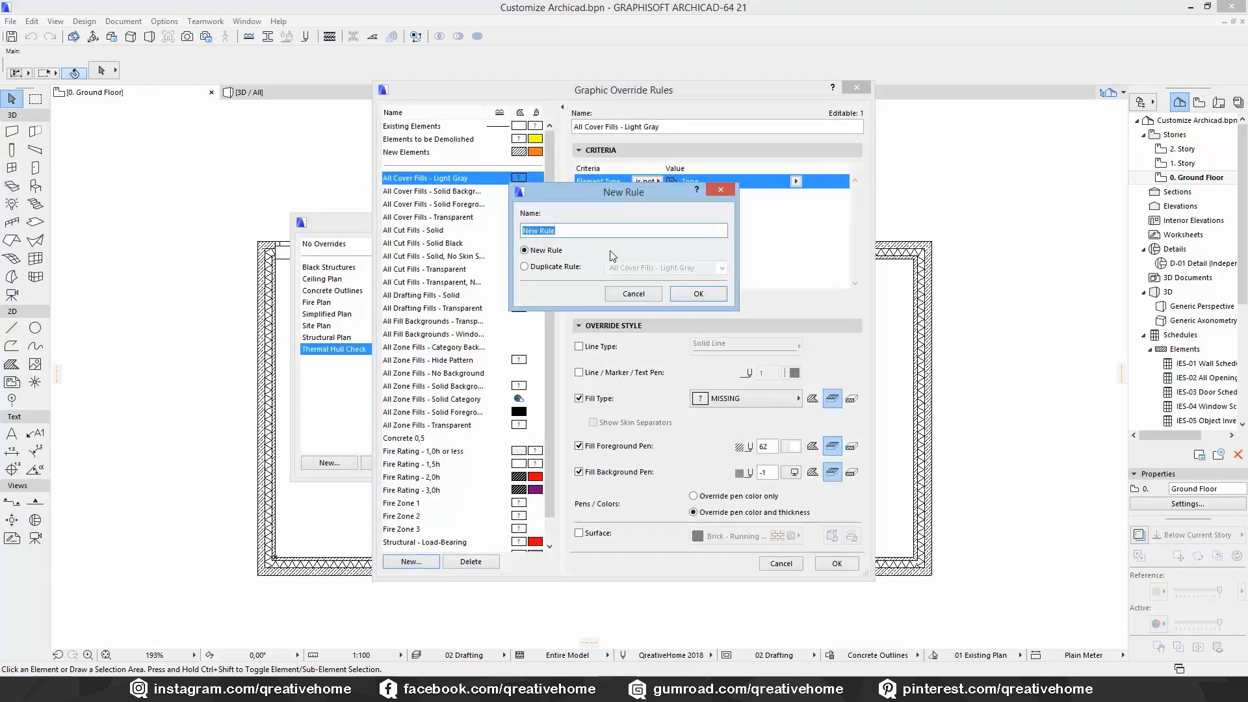
Step: Name the new rule 'Insulation Color' and limit its Element Type to 3D Types
key("BackSpace")
type("Insulation Color")
left_click(714, 293)
left_click(608, 301)
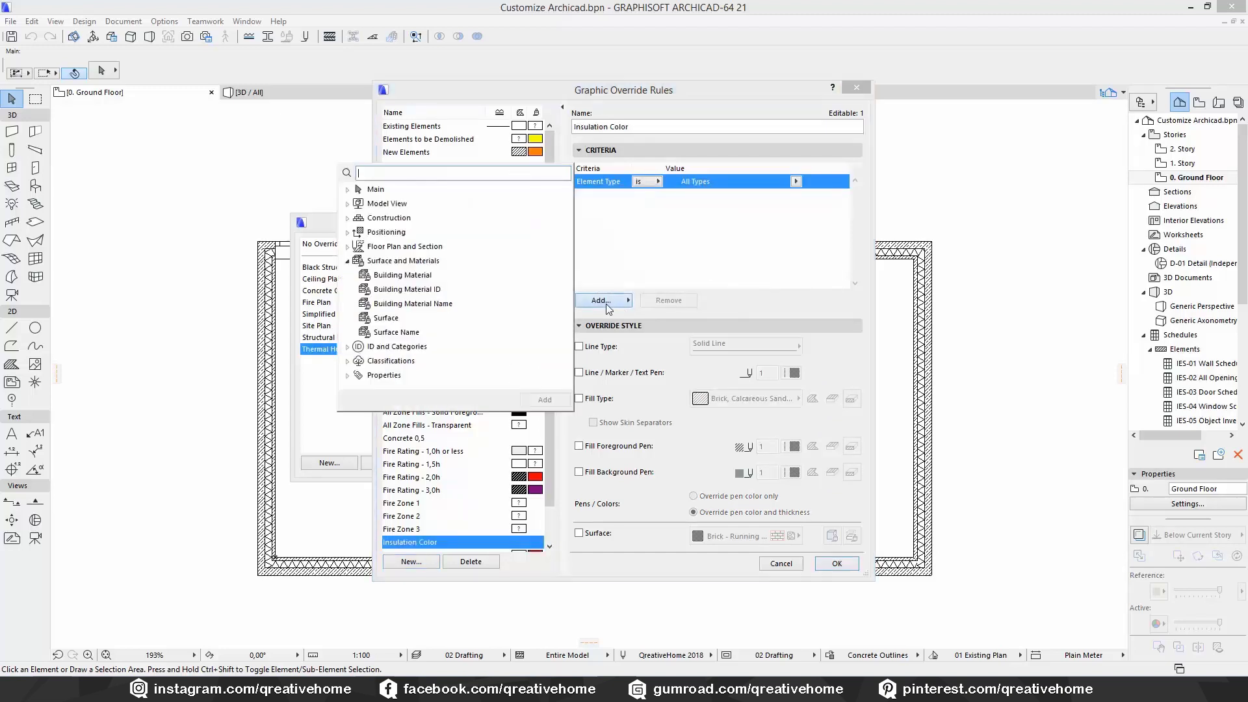
left_click(808, 202)
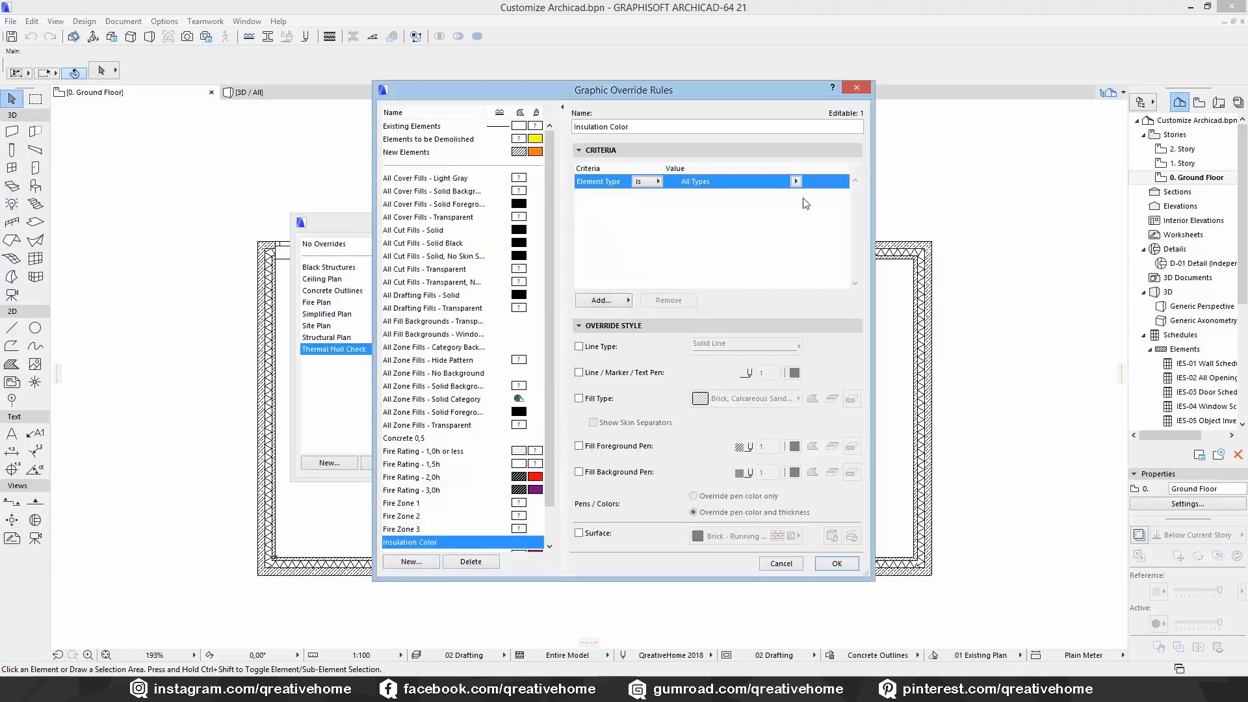
left_click(797, 182)
left_click(833, 202)
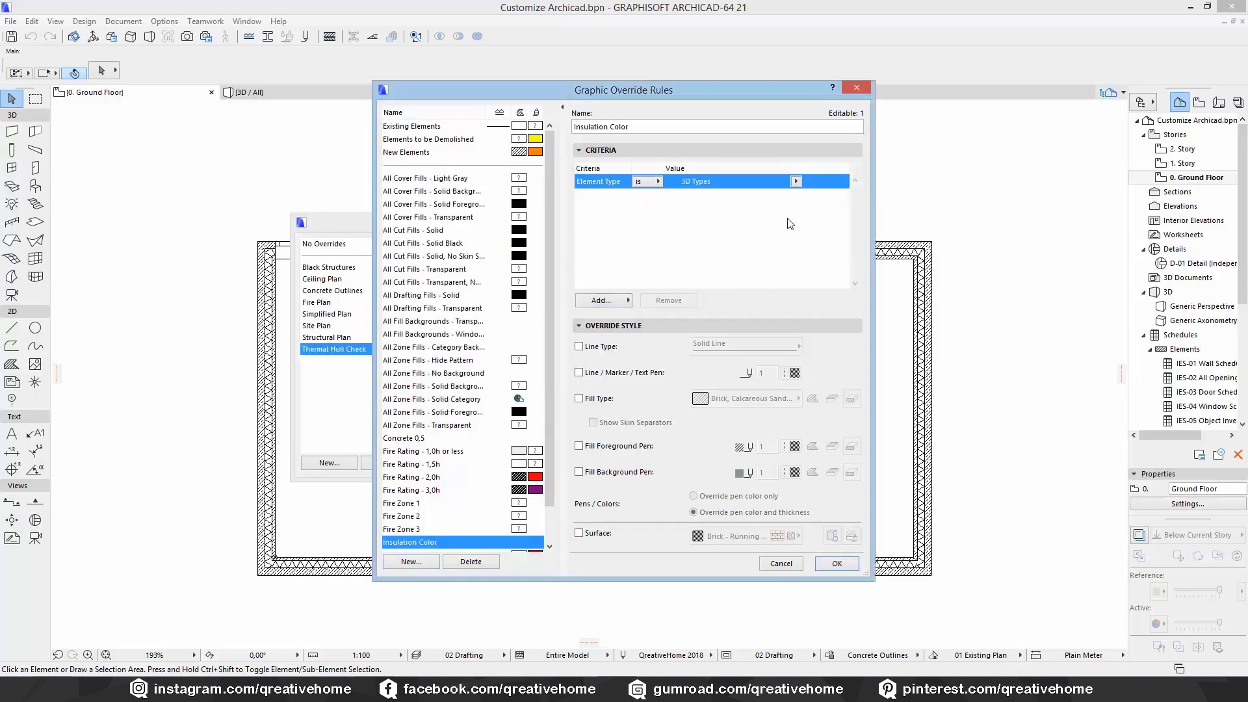
Step: Add Building Material criteria for Insulation - Soft and Insulation - Hard
left_click(609, 298)
double_click(403, 275)
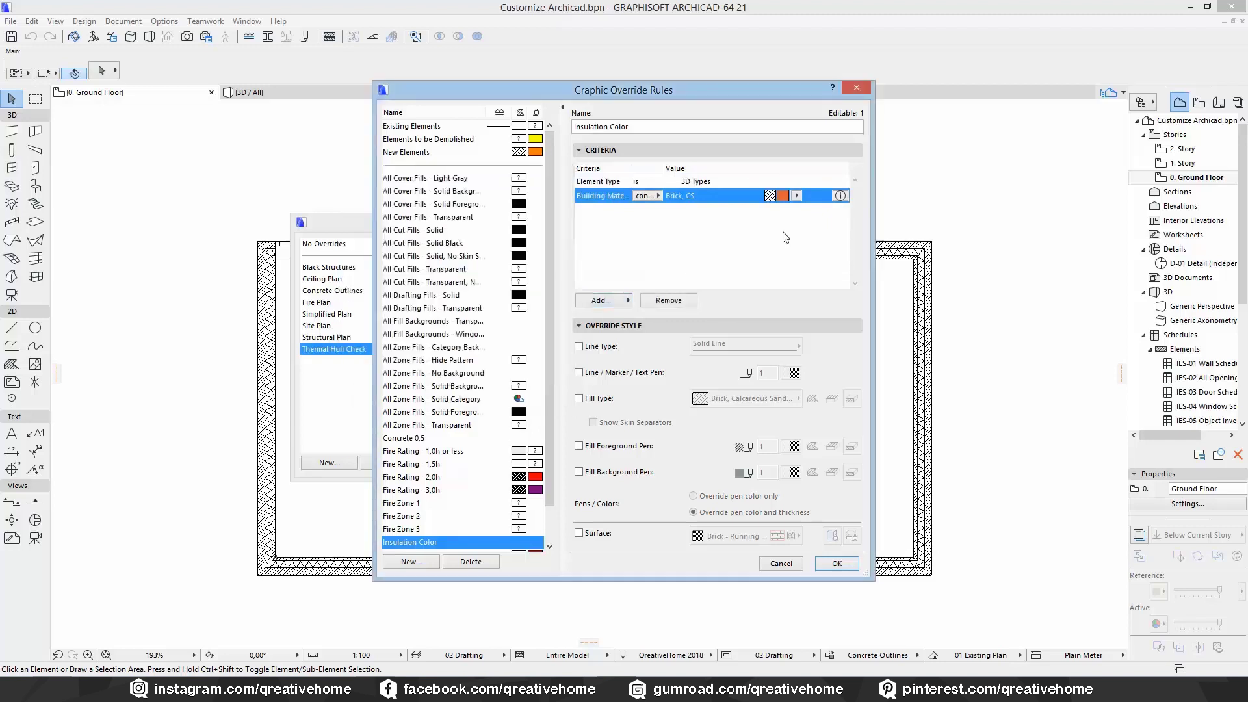
left_click(796, 196)
left_click(897, 316)
left_click(598, 300)
double_click(406, 275)
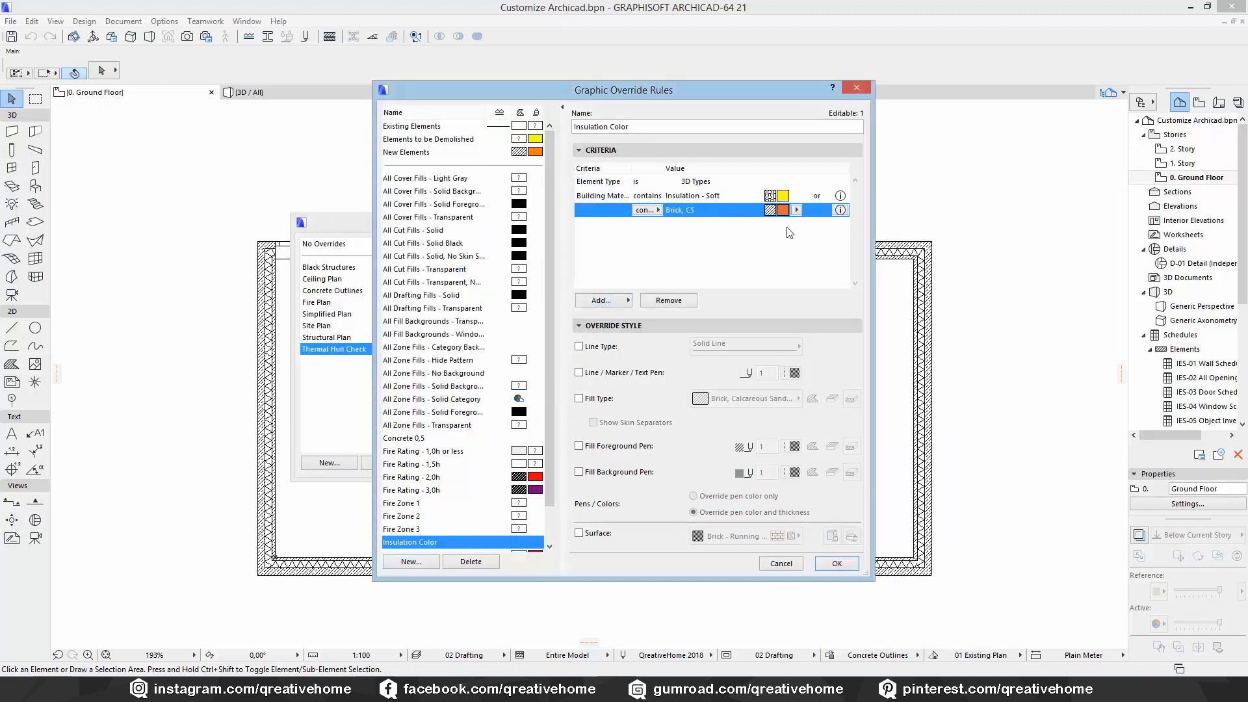
left_click(796, 210)
left_click(865, 328)
Step: Add Insulation - Perimeter and Insulation - Sound criteria, keeping the materials joined with 'or'
left_click(603, 301)
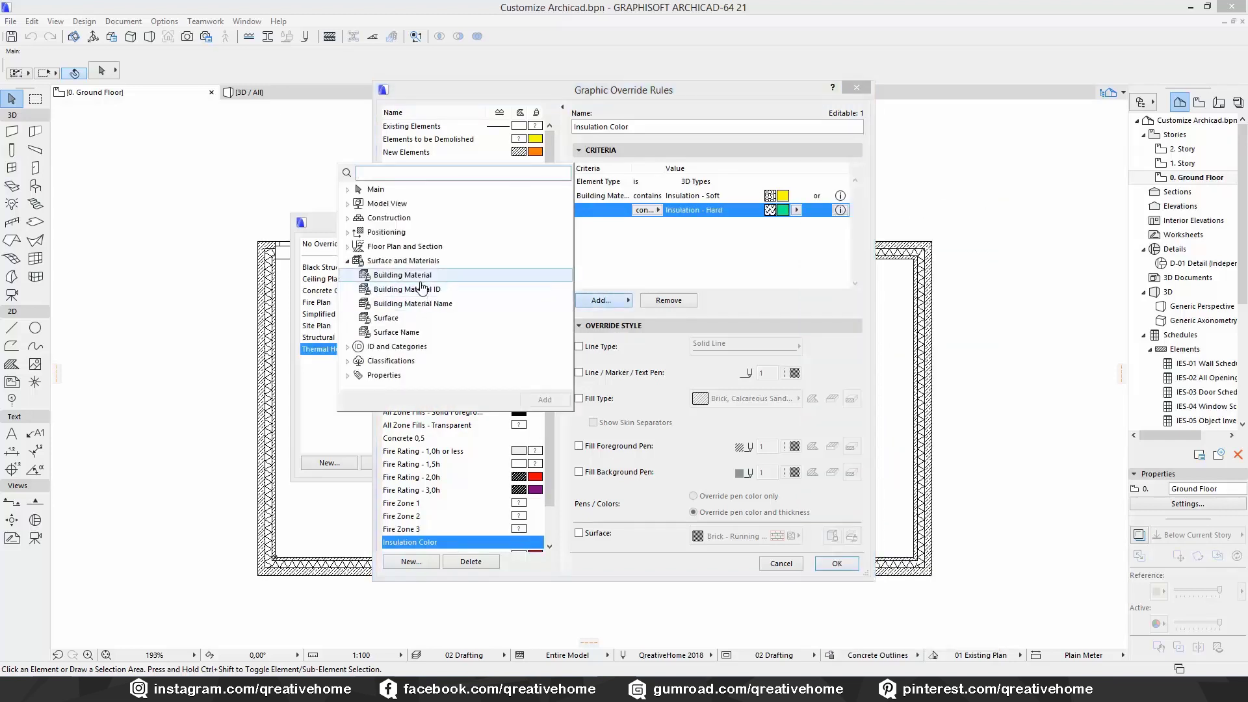
double_click(403, 275)
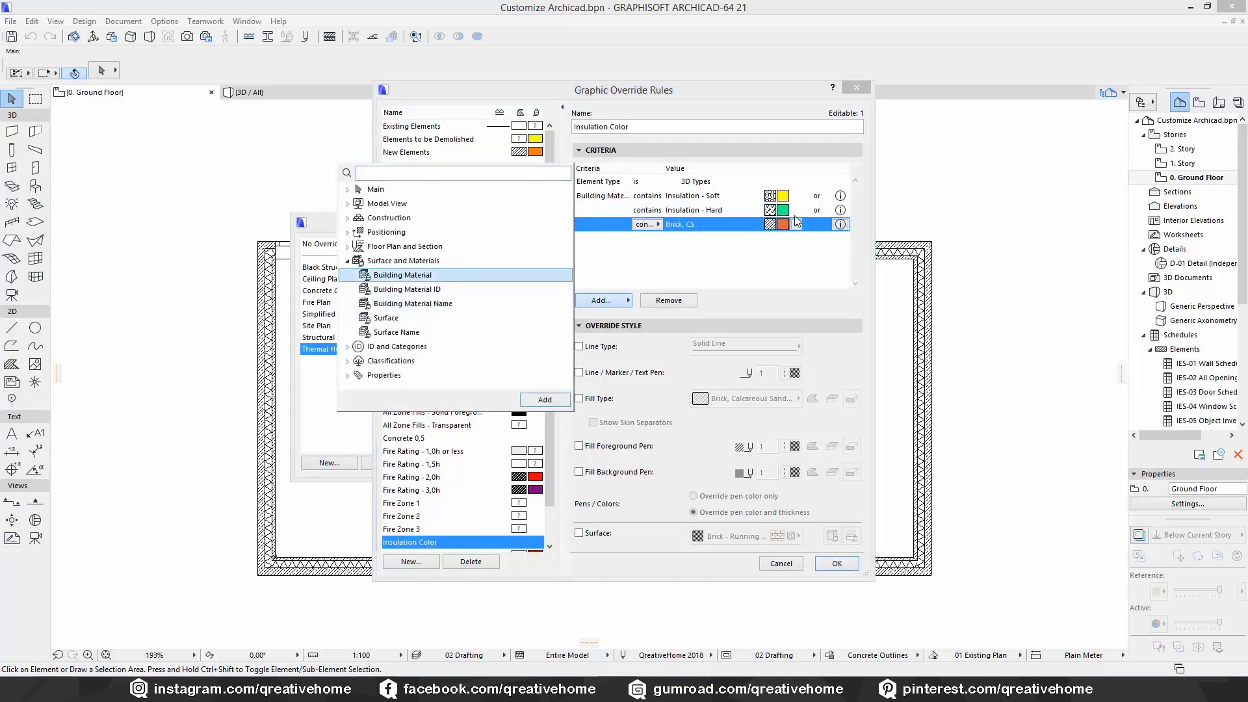
left_click(796, 224)
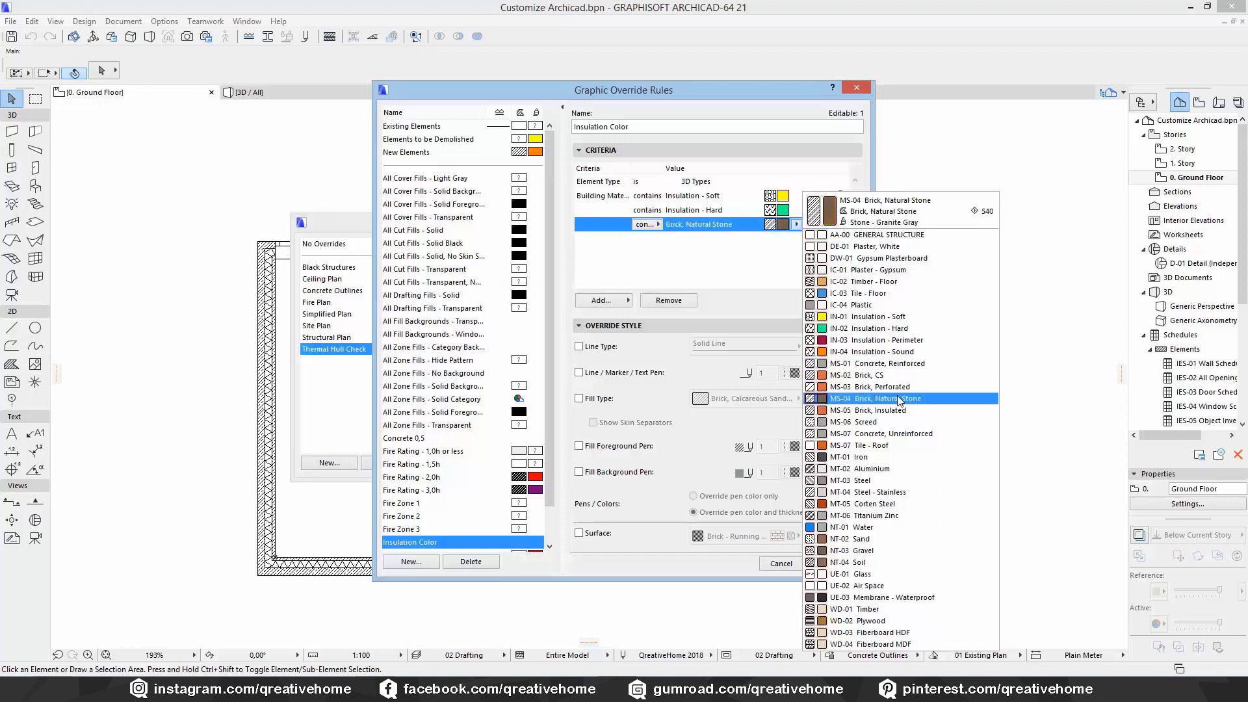
left_click(918, 340)
left_click(599, 299)
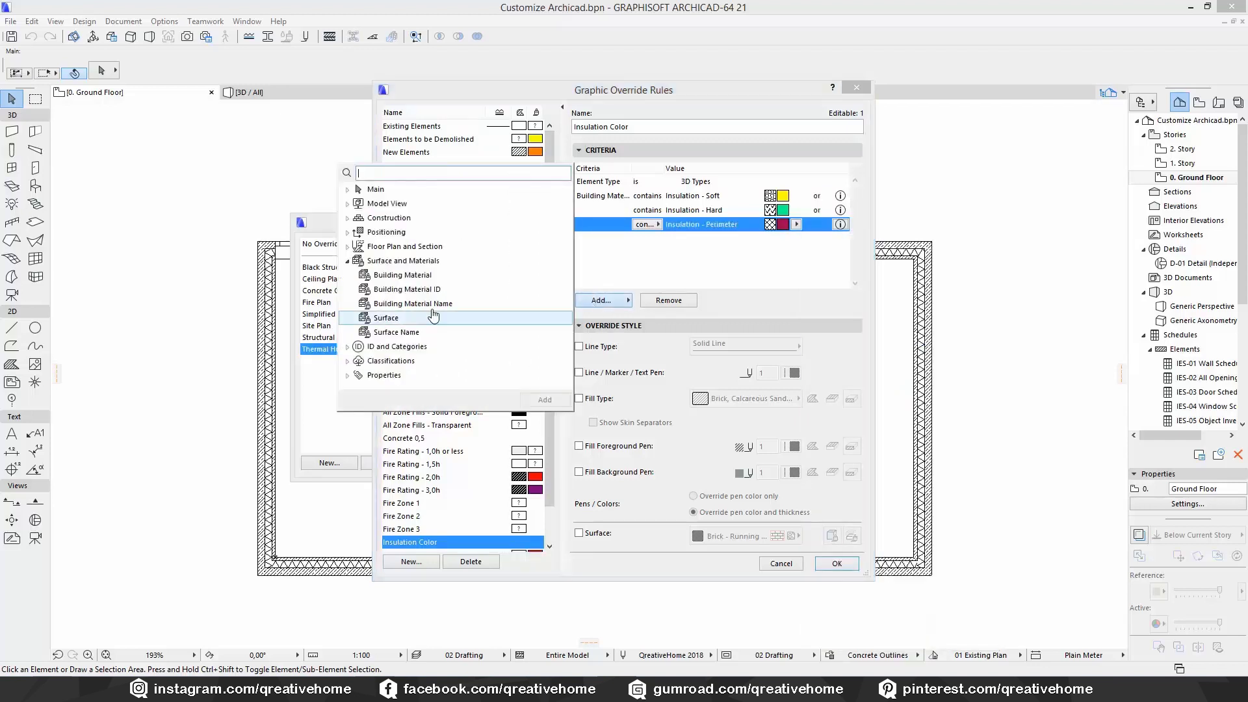
double_click(459, 279)
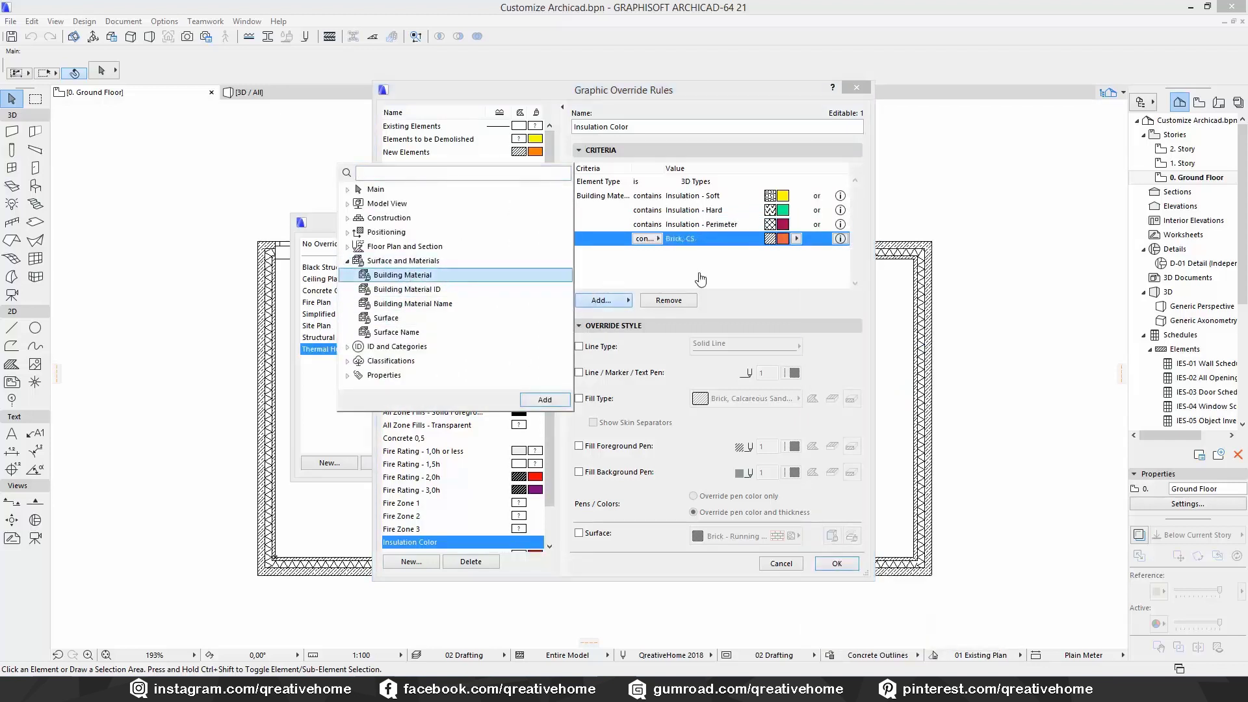
left_click(797, 238)
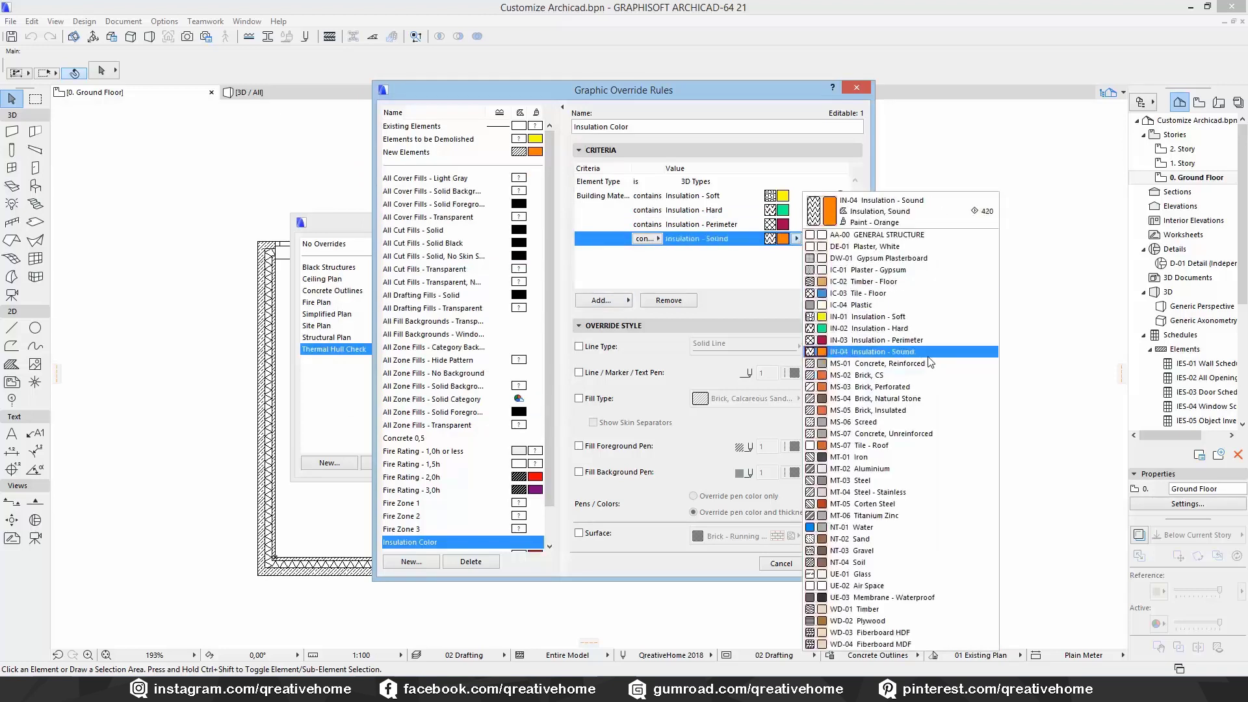
left_click(923, 353)
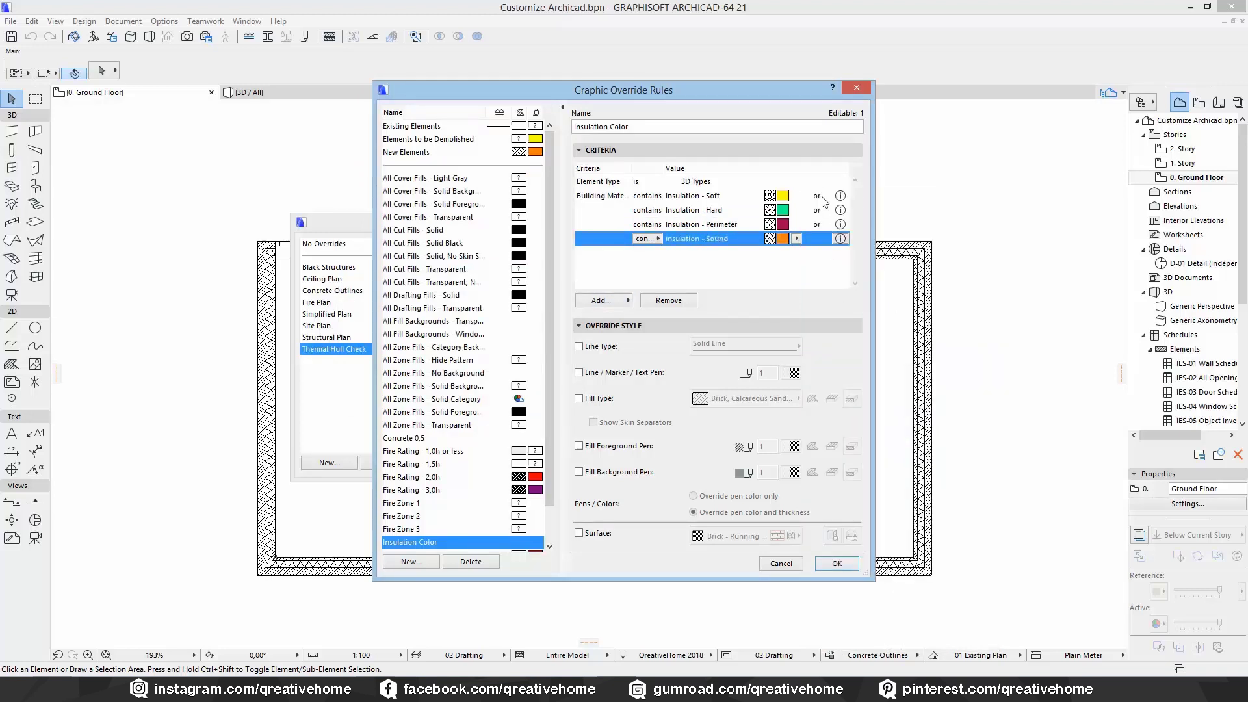
left_click(820, 196)
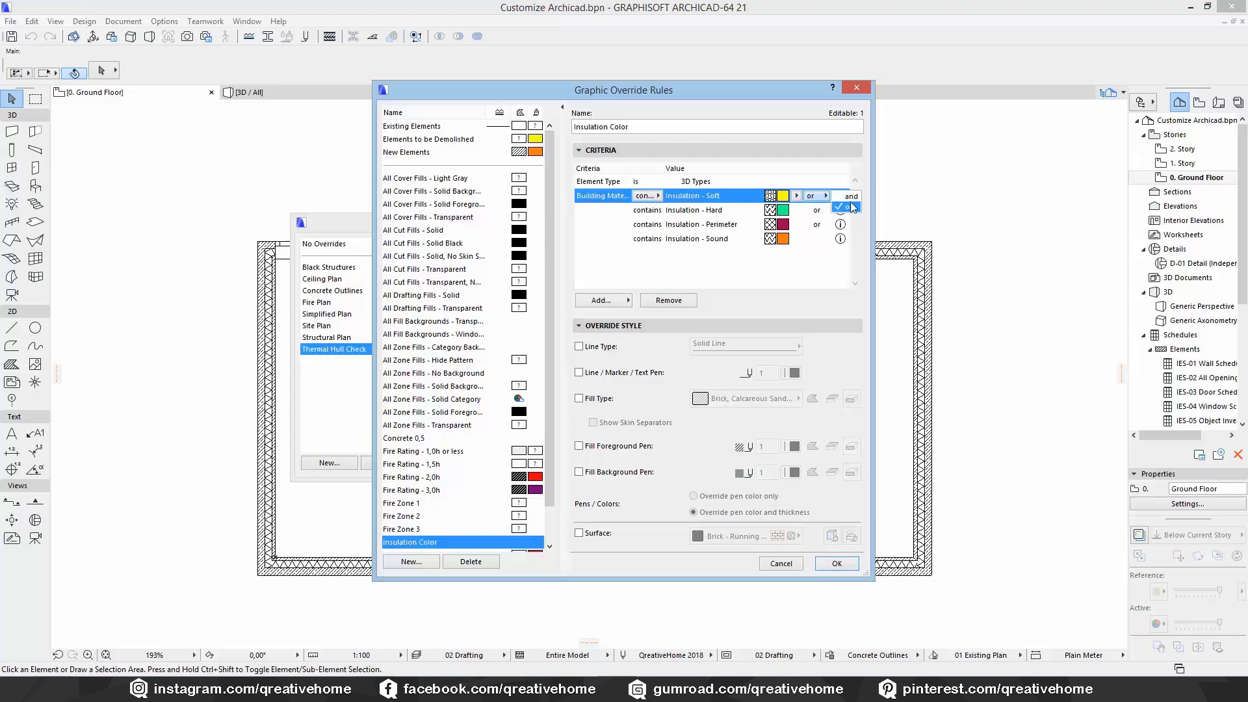
left_click(848, 206)
Step: Give Insulation Color a red pen 41 fill background override and save the rule
left_click(622, 475)
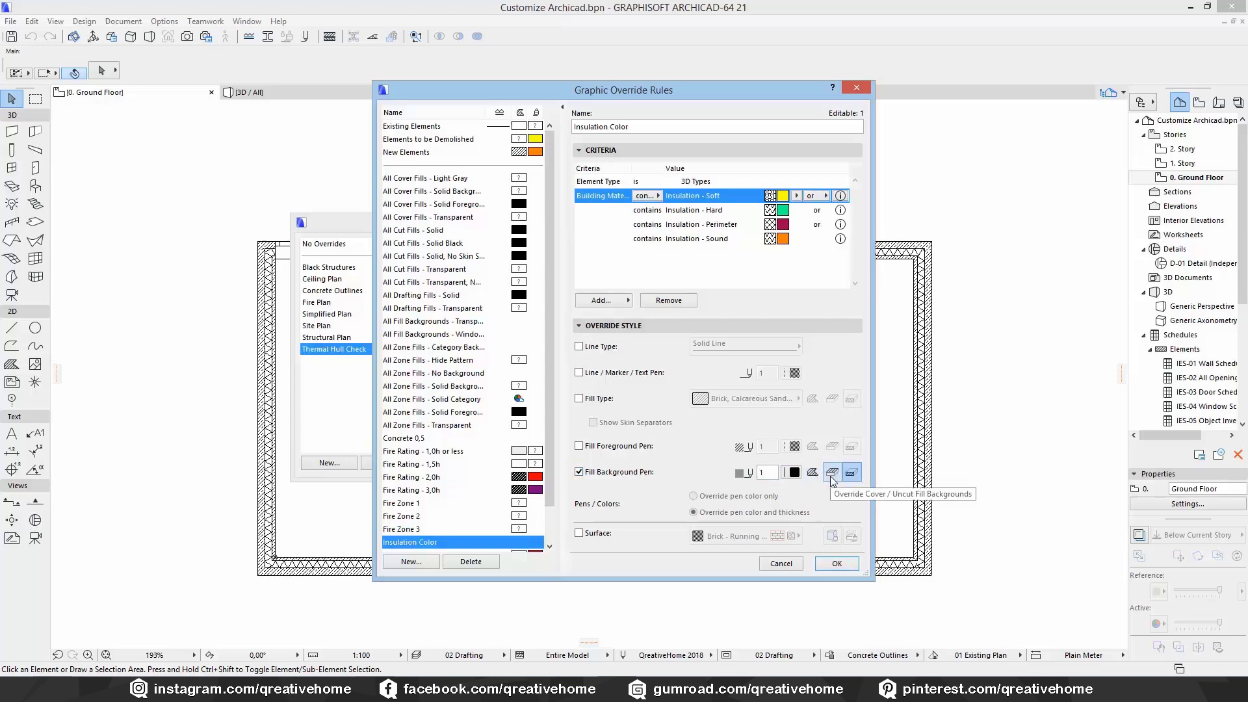
left_click(793, 472)
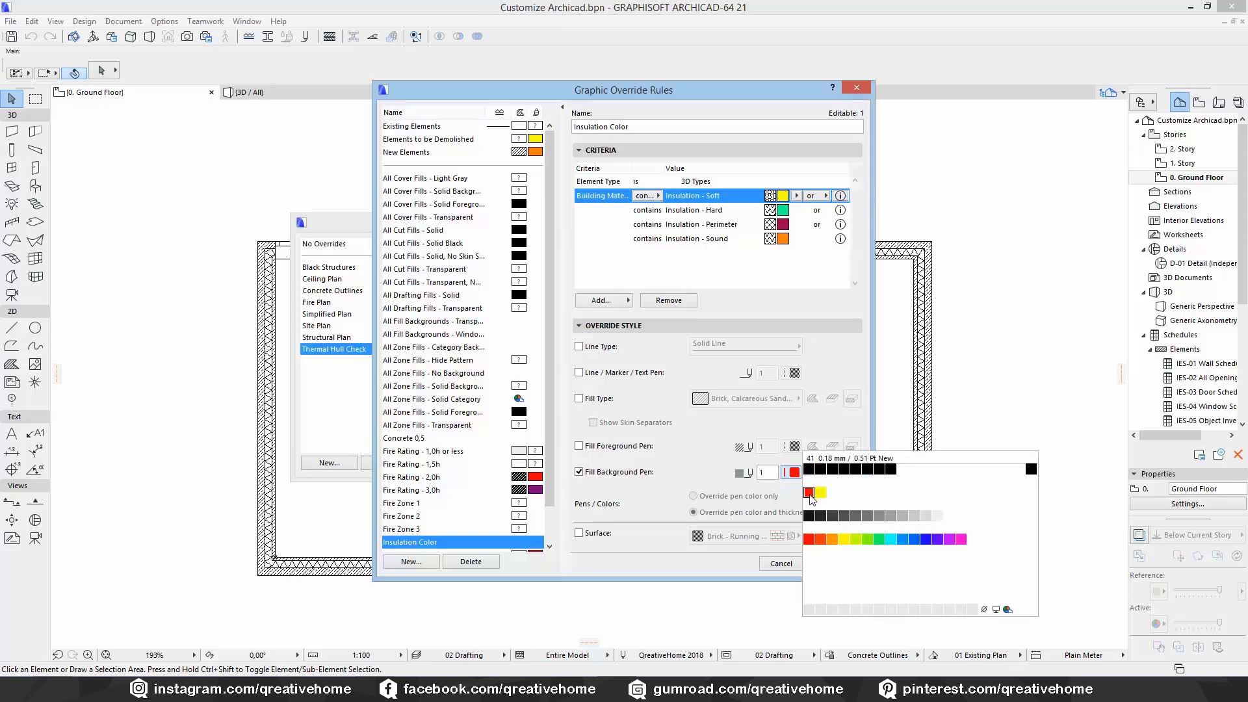
left_click(808, 493)
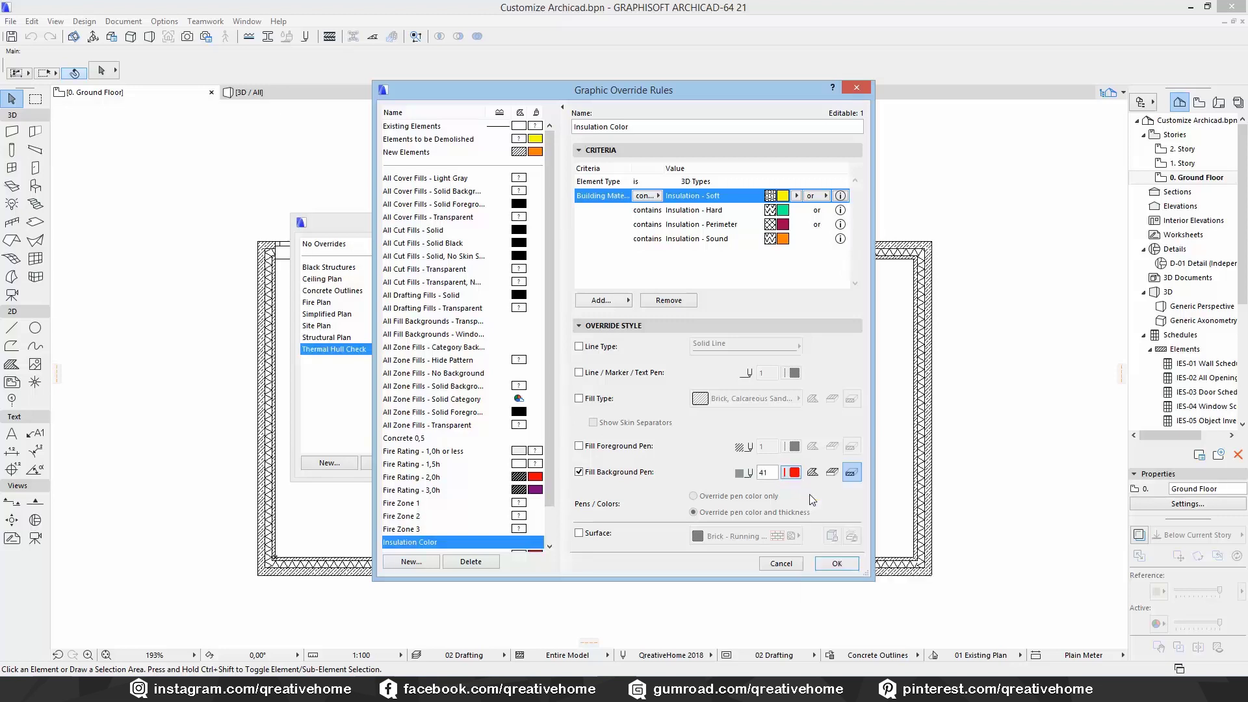
left_click(827, 565)
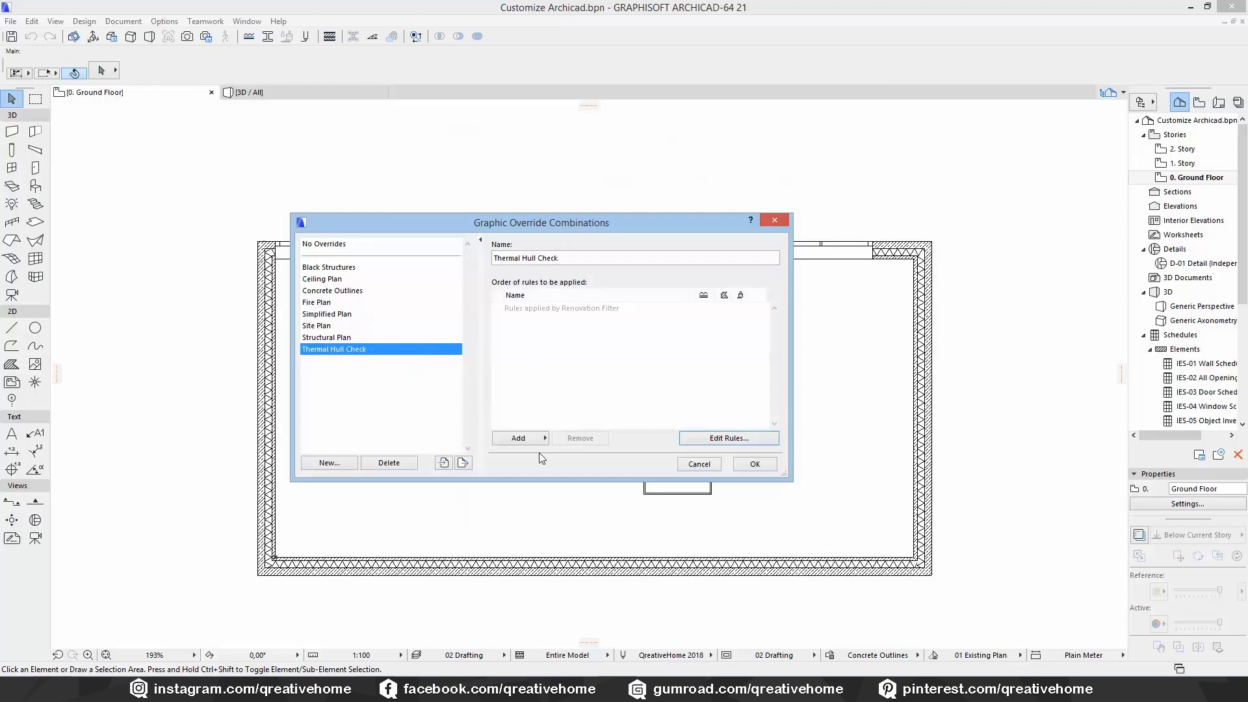
Step: Add the Insulation Color rule to the Thermal Hull Check combination and apply it to the plan
left_click(519, 438)
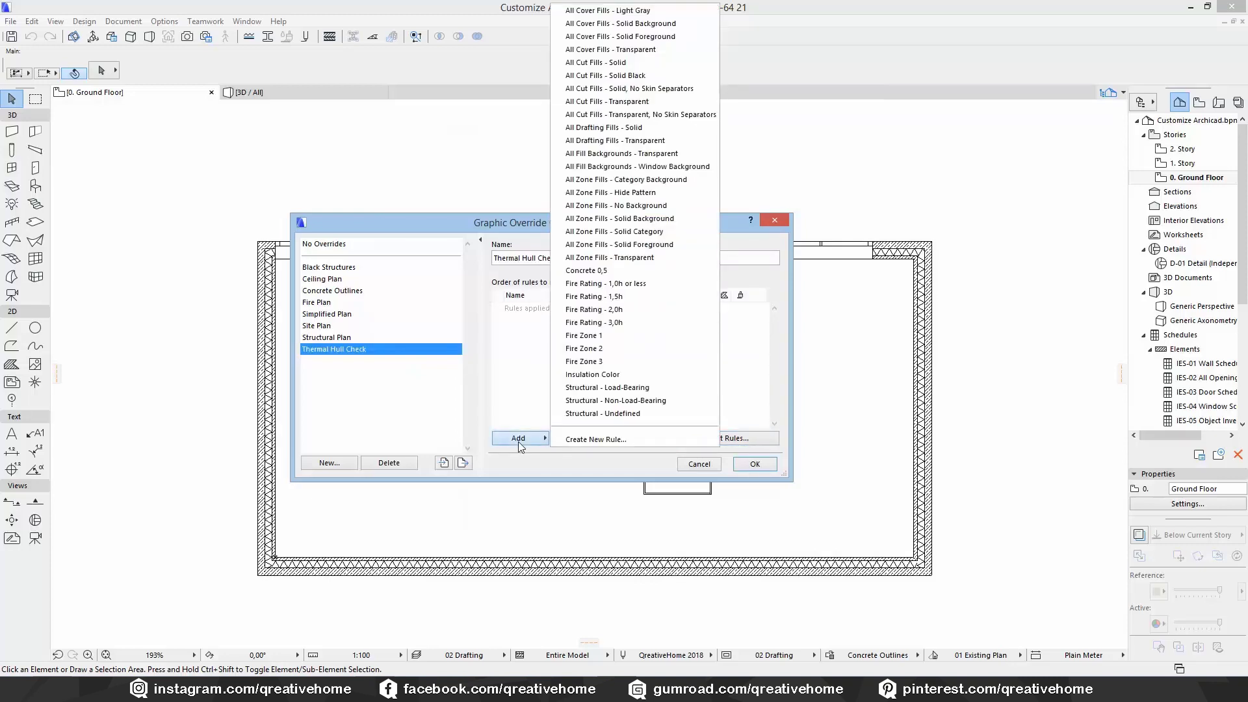
left_click(592, 374)
left_click(770, 468)
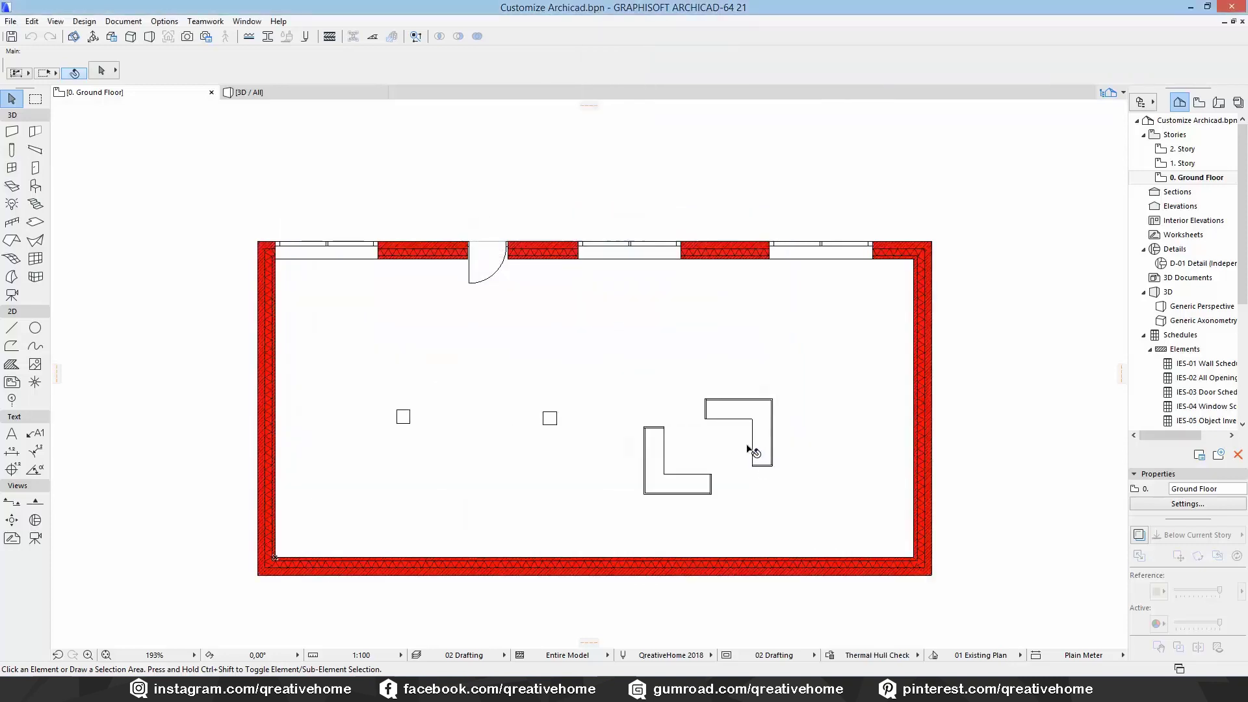
Step: Make the Insulation Color rule also override cover and uncut fill backgrounds, then reapply the combination
left_click(877, 656)
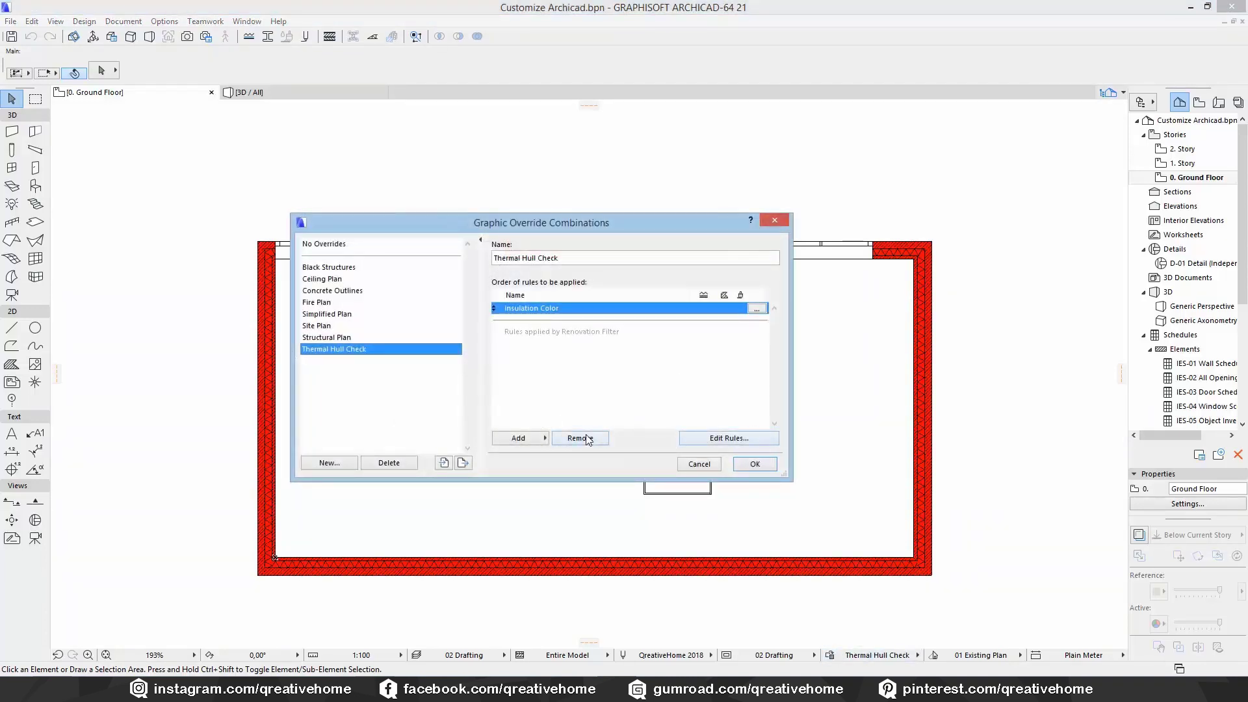
left_click(719, 437)
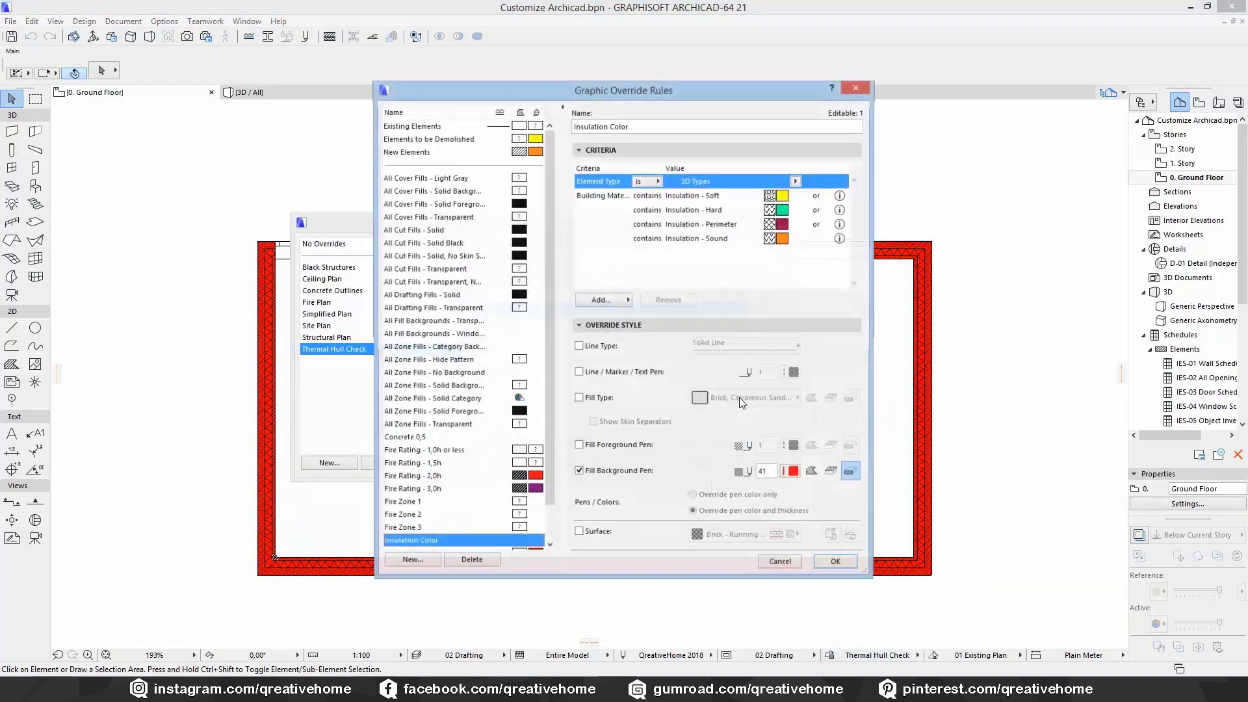
left_click(832, 479)
left_click(836, 564)
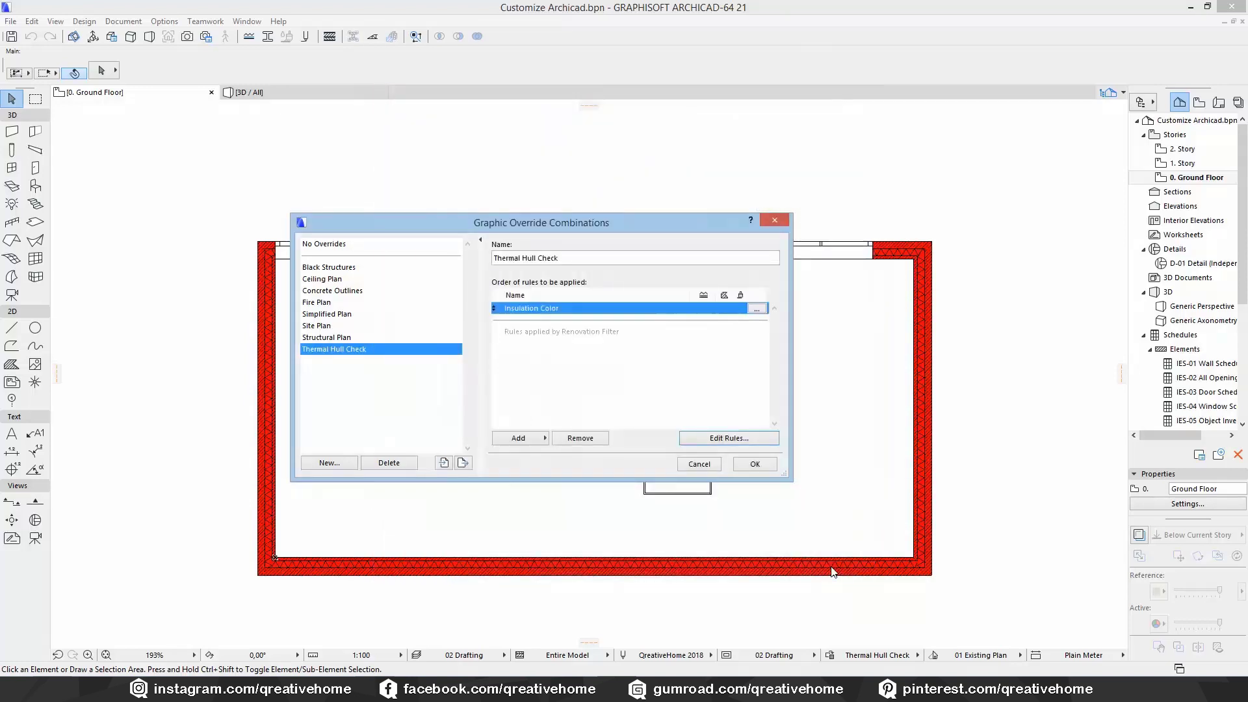
left_click(753, 465)
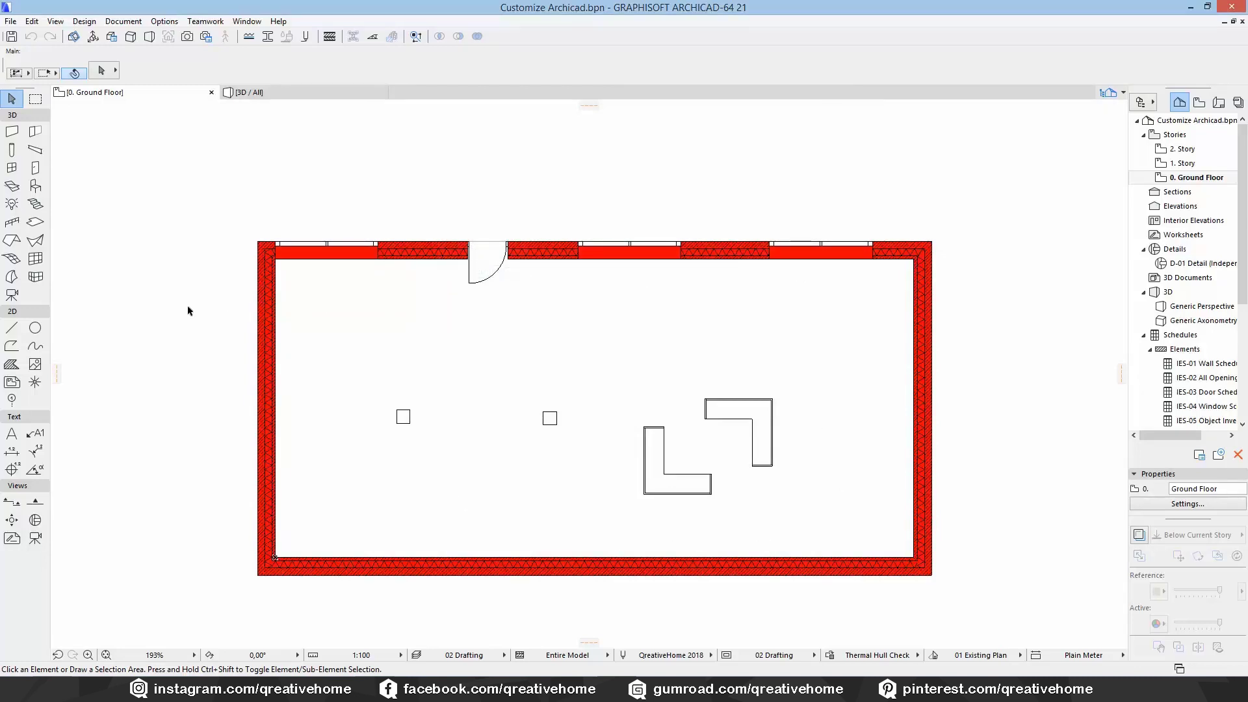
middle_click_drag(189, 309, 192, 301)
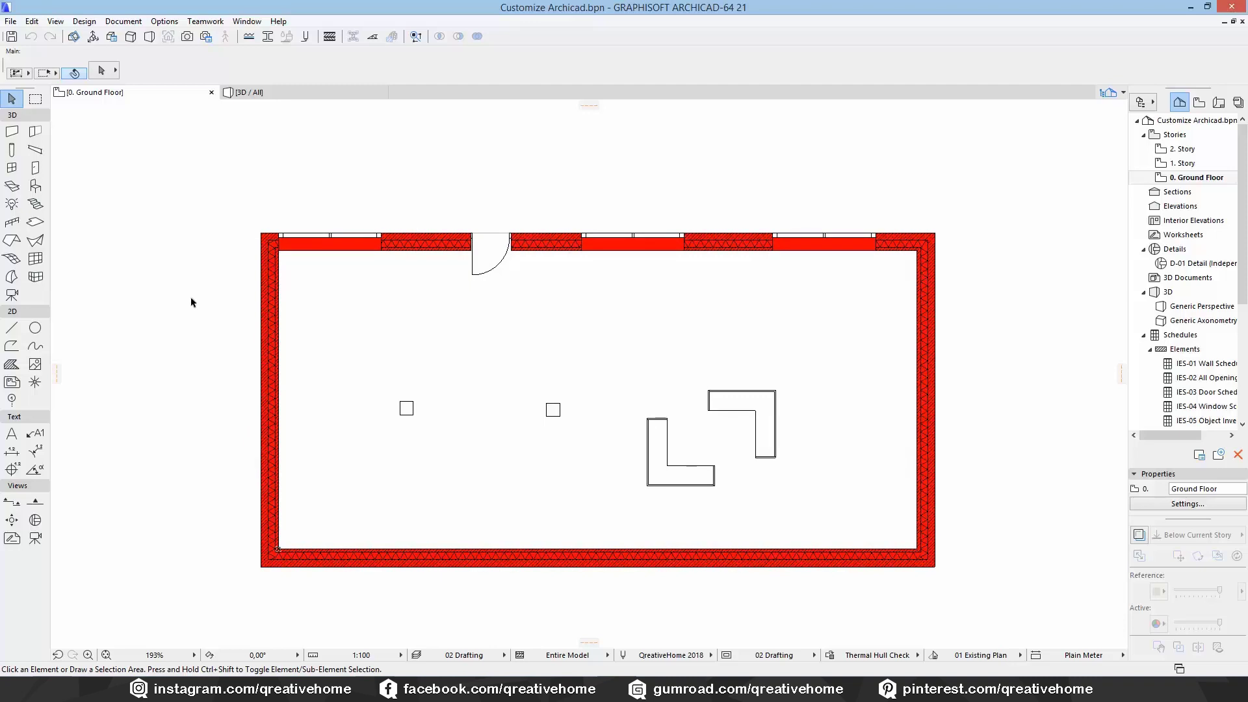